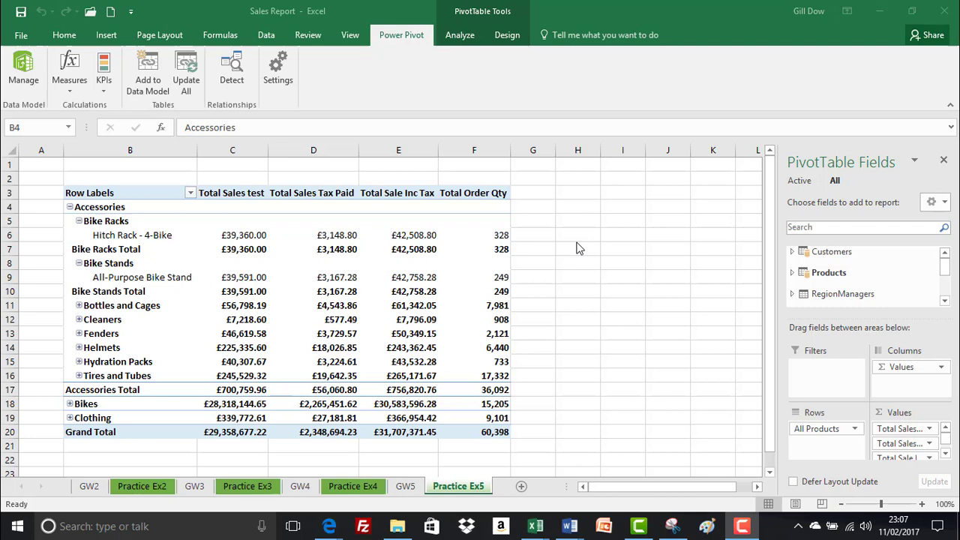
- Create a blank PivotTable from the Power Pivot data model on a new worksheet
click(574, 194)
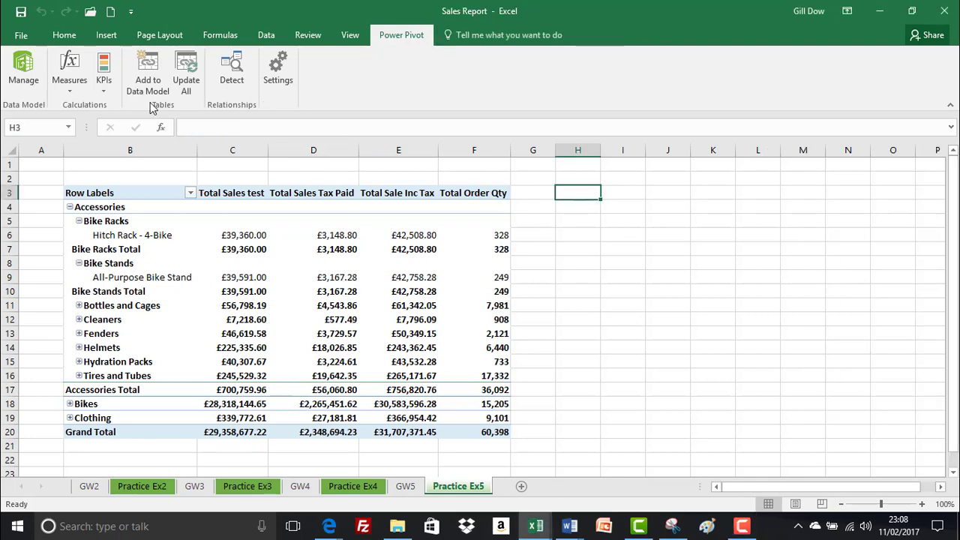
click(108, 36)
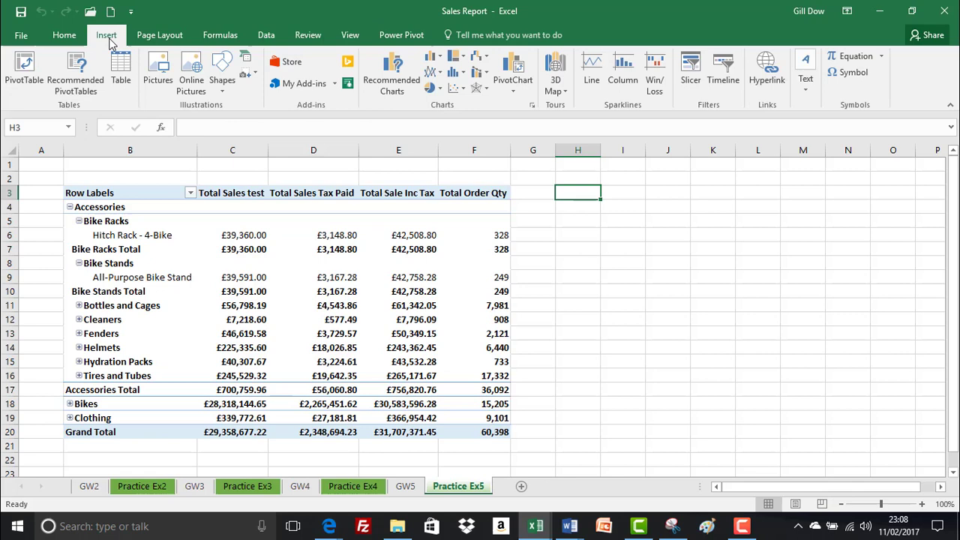
click(400, 39)
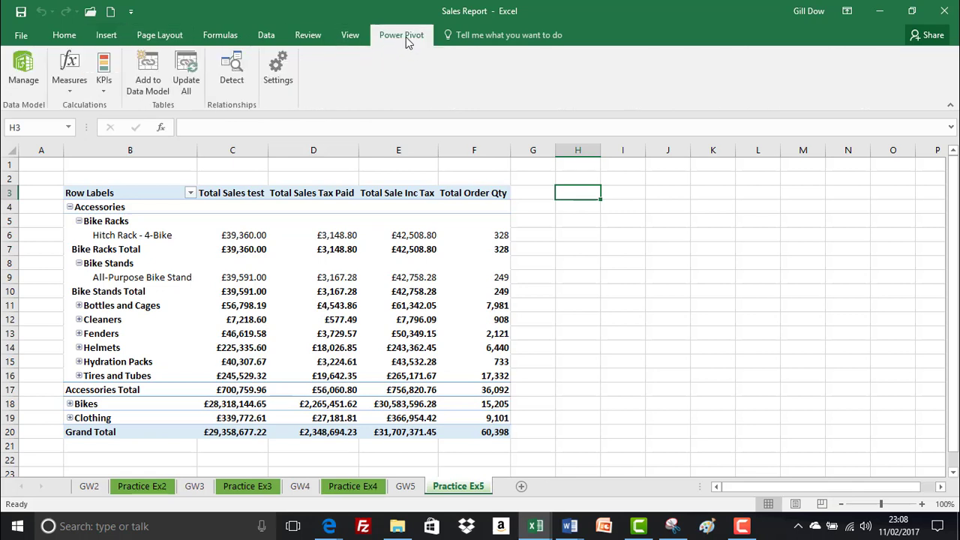
click(33, 72)
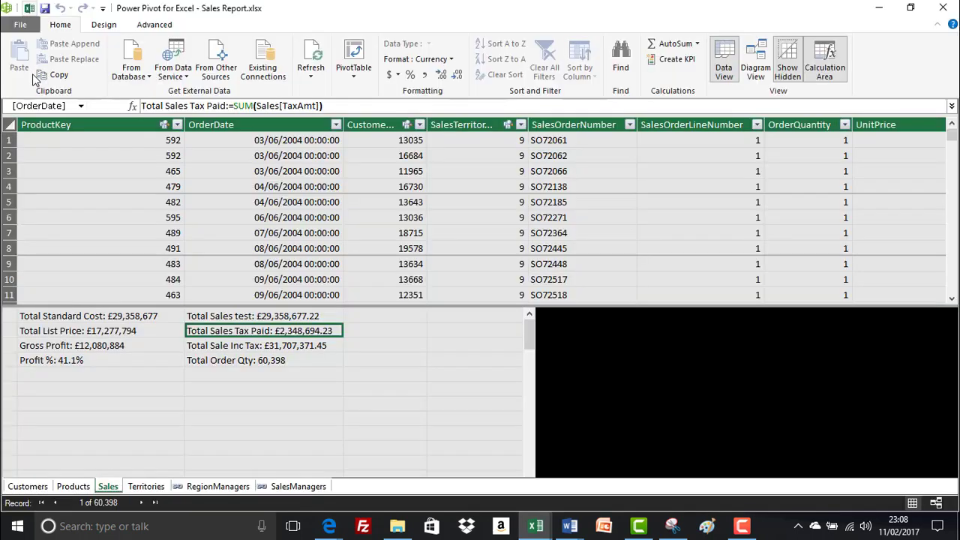
click(359, 57)
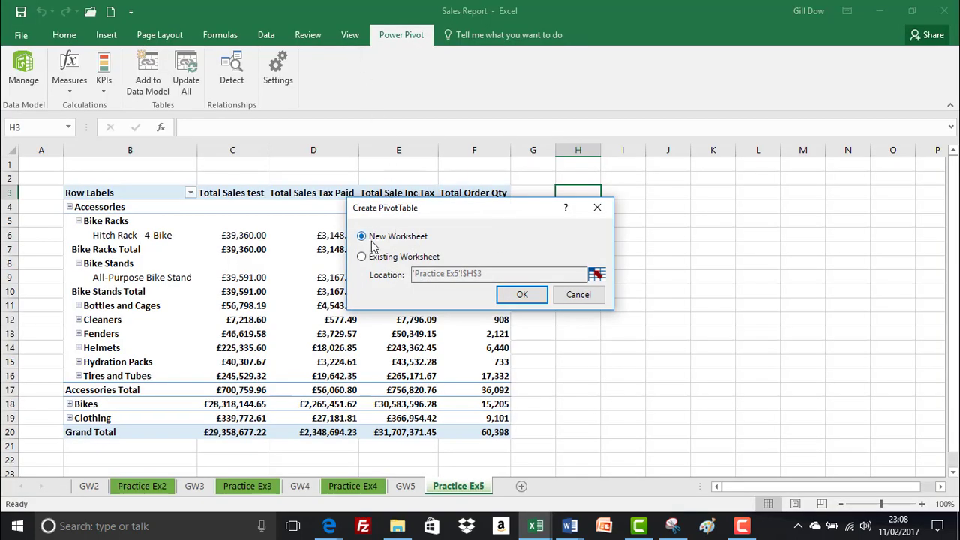
click(523, 297)
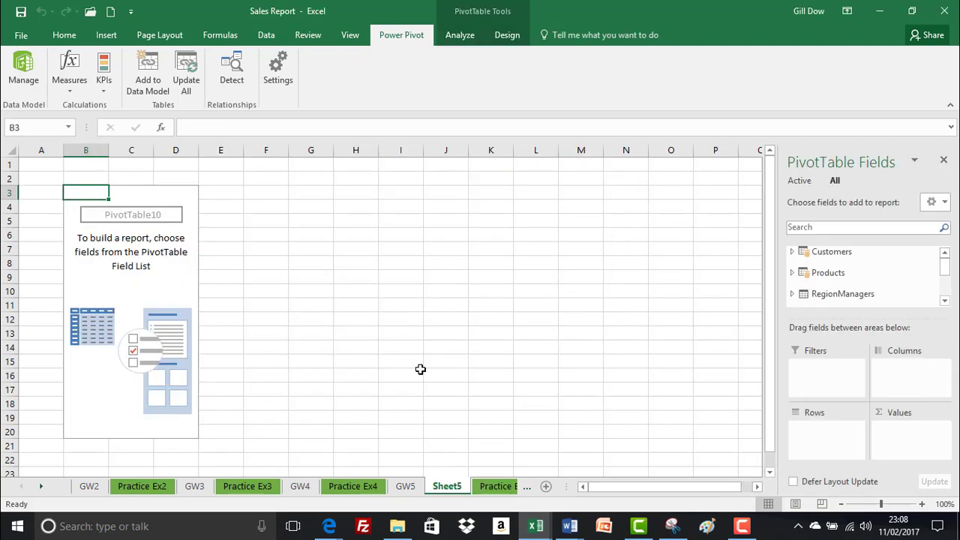
- Rename the new PivotTable sheet GW6 and move it after the Practice Ex5 sheet
double_click(450, 486)
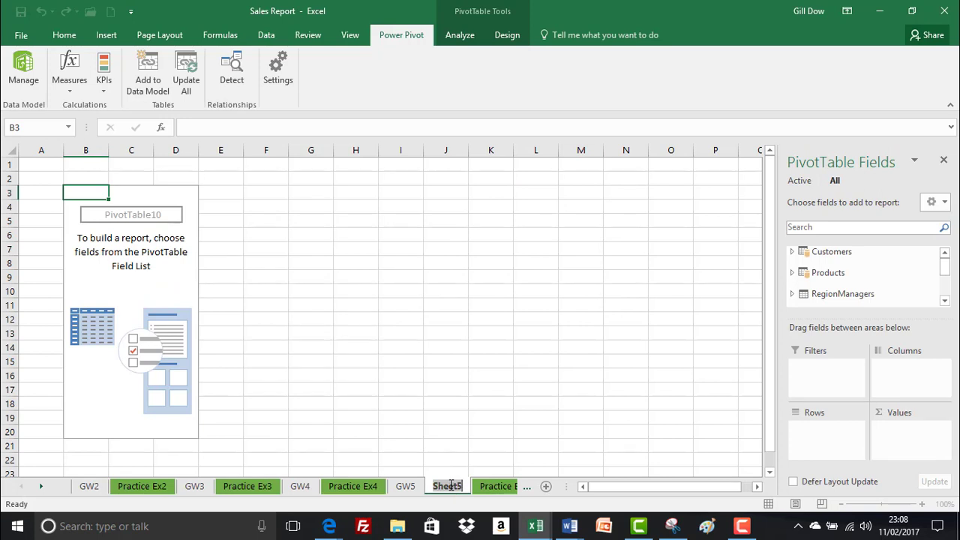
text(GW6)
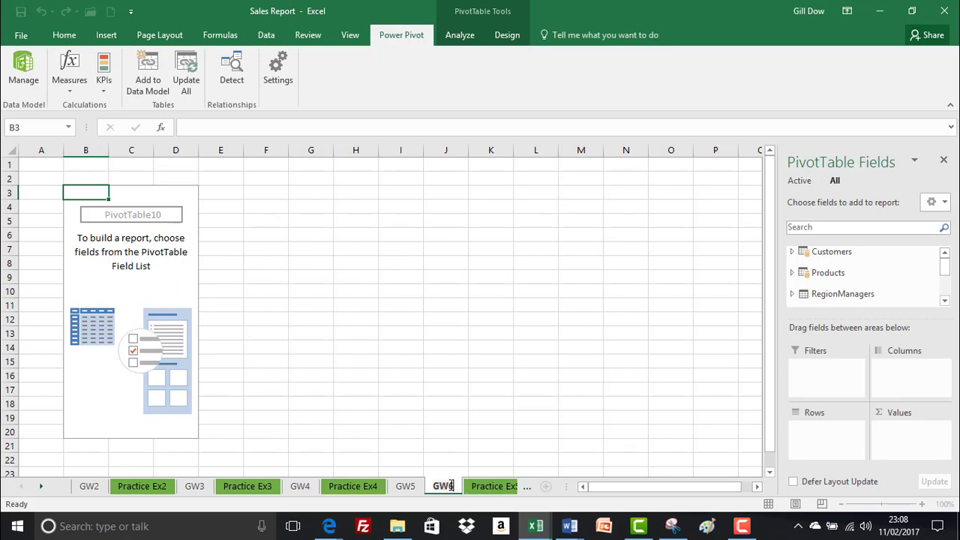
key(Return)
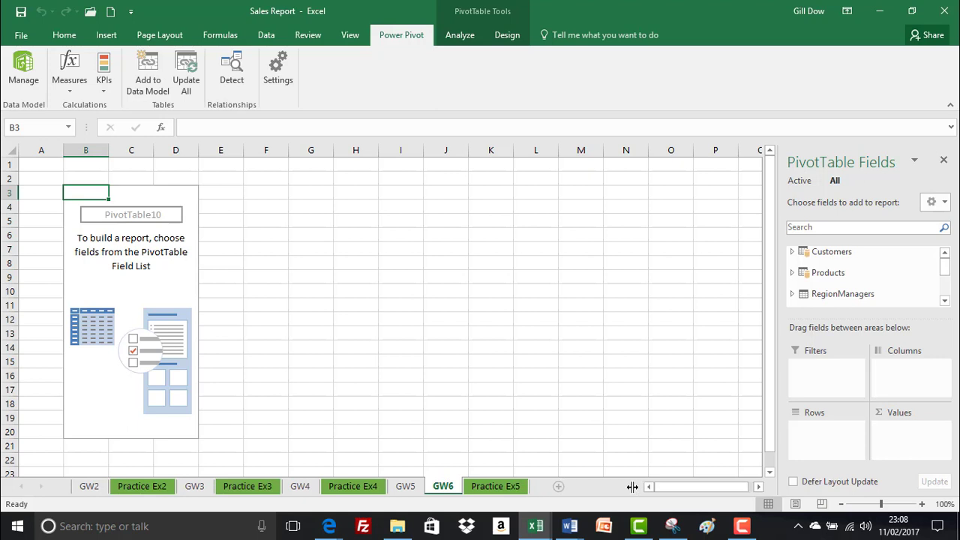
mouse_move(446, 490)
mouse_down()
mouse_move(464, 473)
mouse_move(534, 468)
mouse_move(533, 482)
mouse_up()
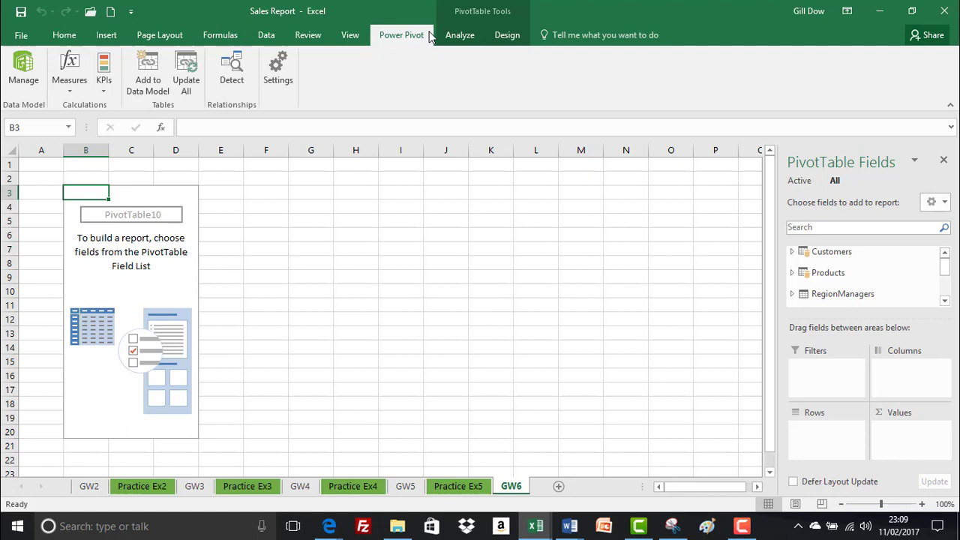
- Open the Total Standard Cost measure for editing from the list of managed measures
click(72, 91)
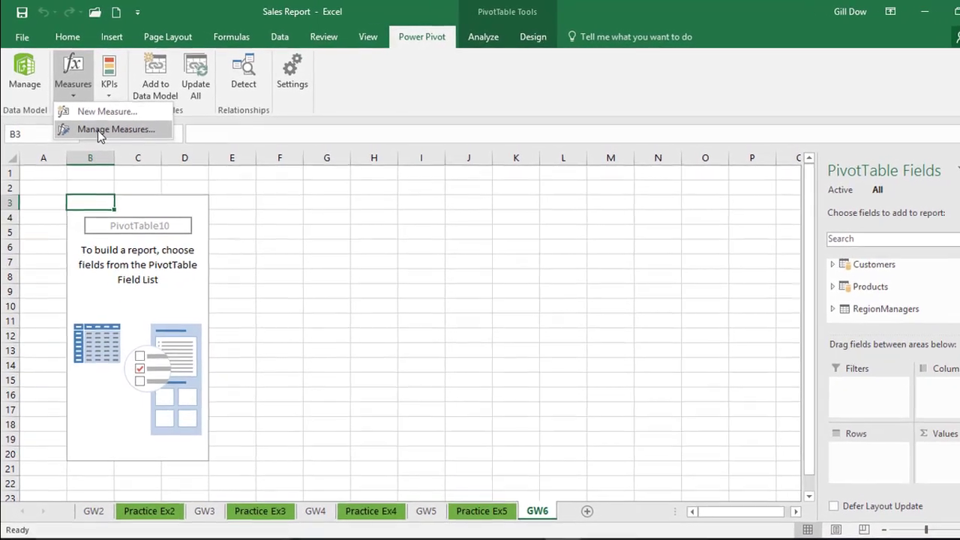
click(99, 130)
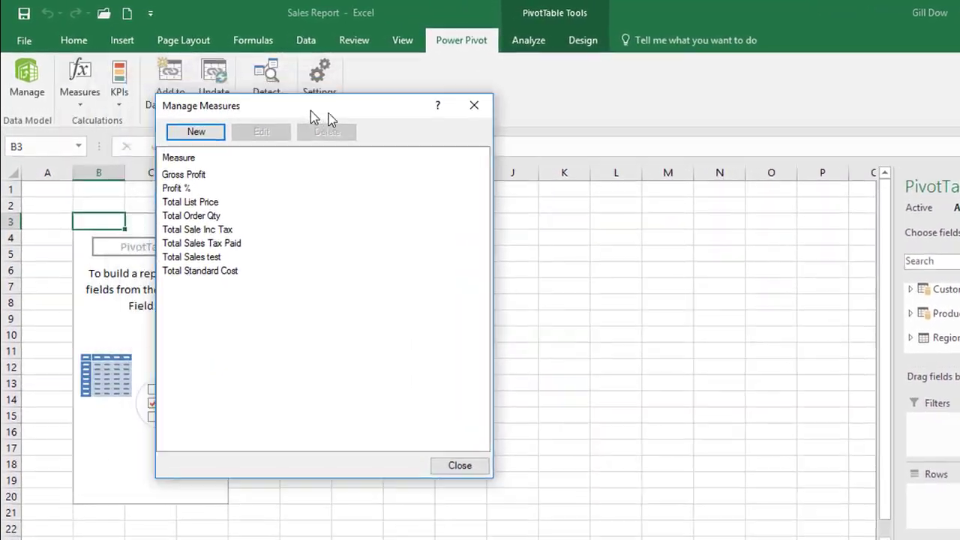
drag(331, 119, 431, 137)
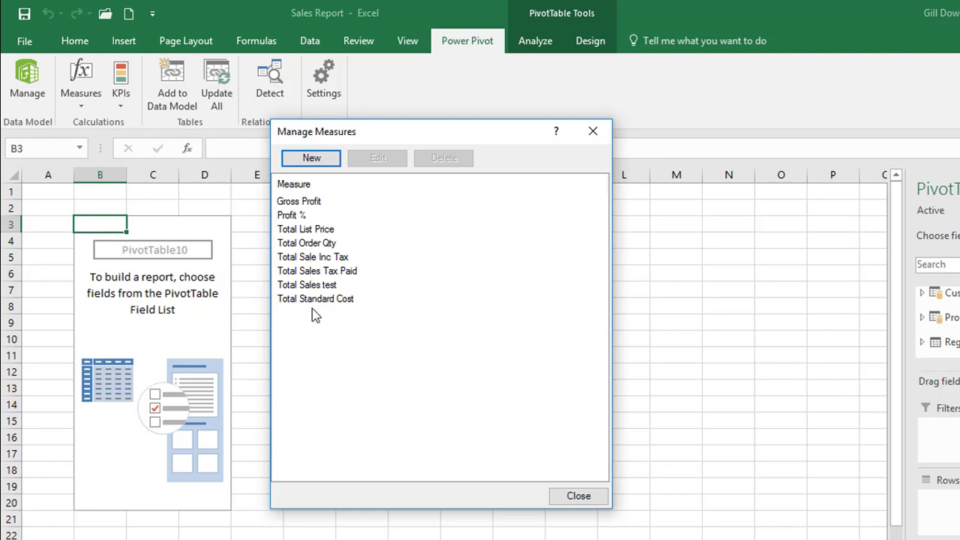
click(307, 203)
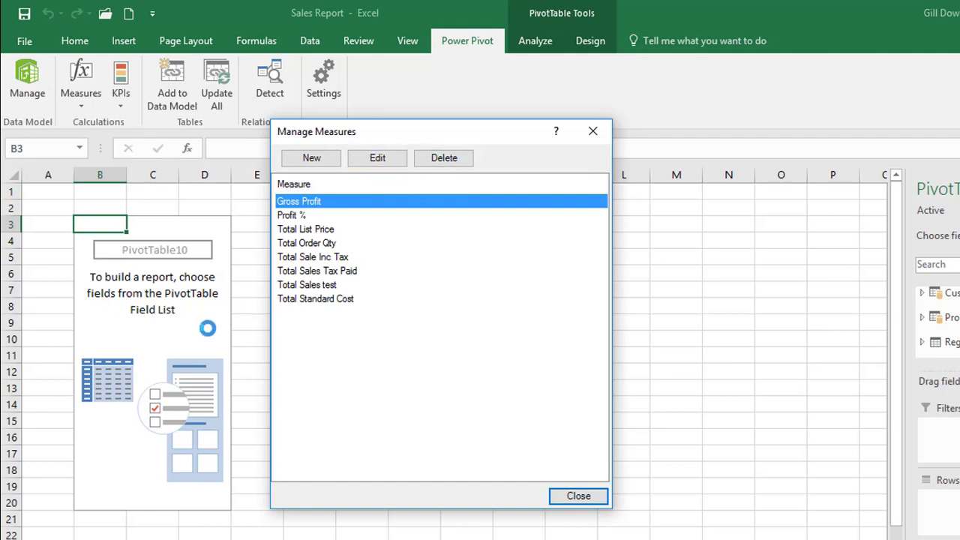
click(295, 301)
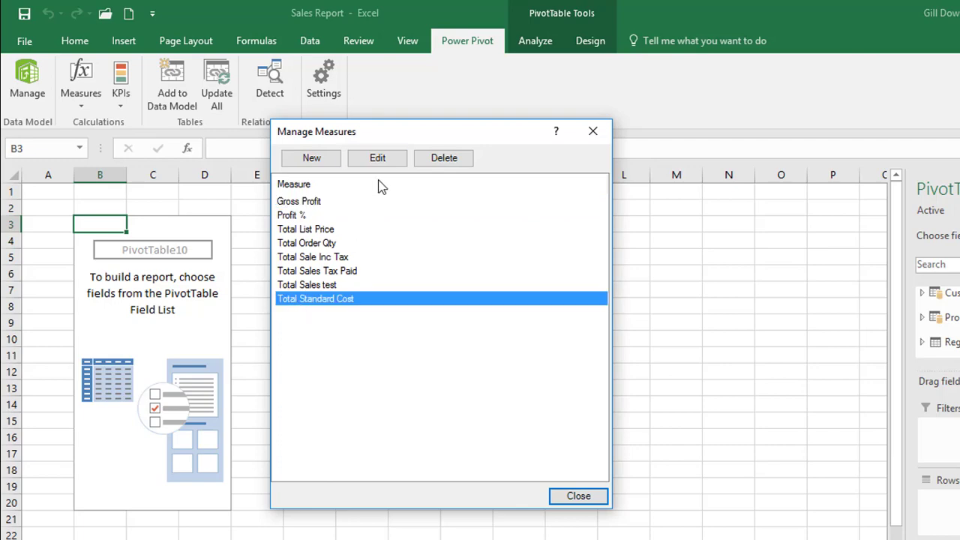
click(385, 159)
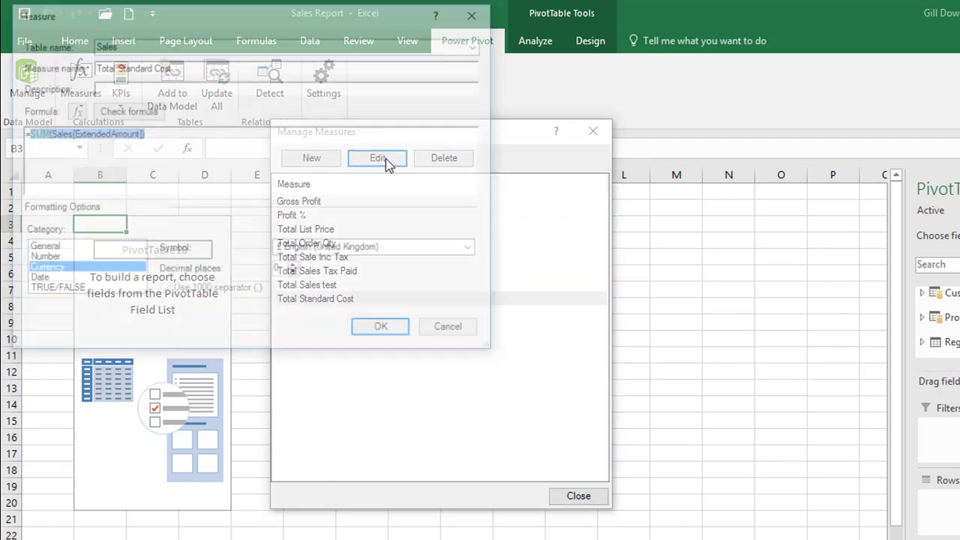
drag(257, 18, 495, 140)
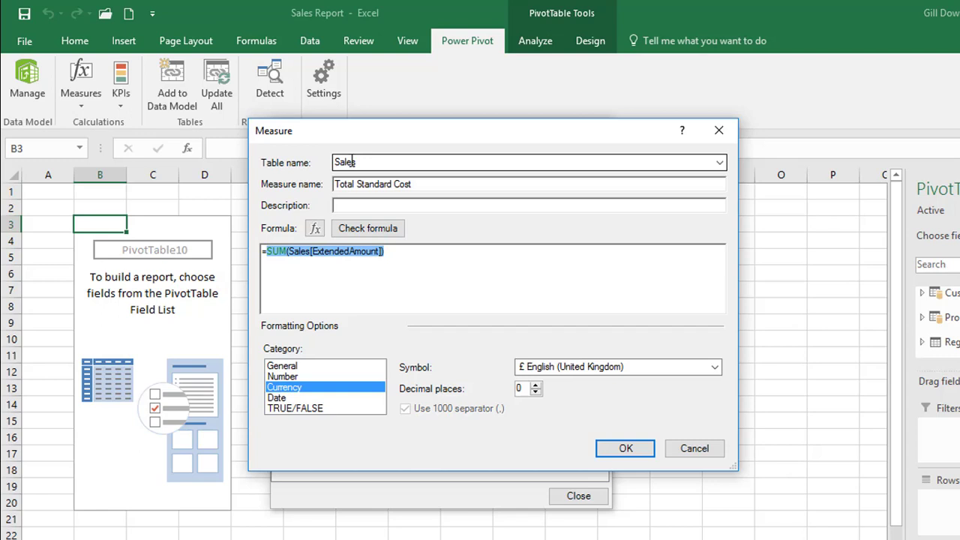
- Examine the available table names and the name and description fields of the Total Standard Cost measure
click(719, 164)
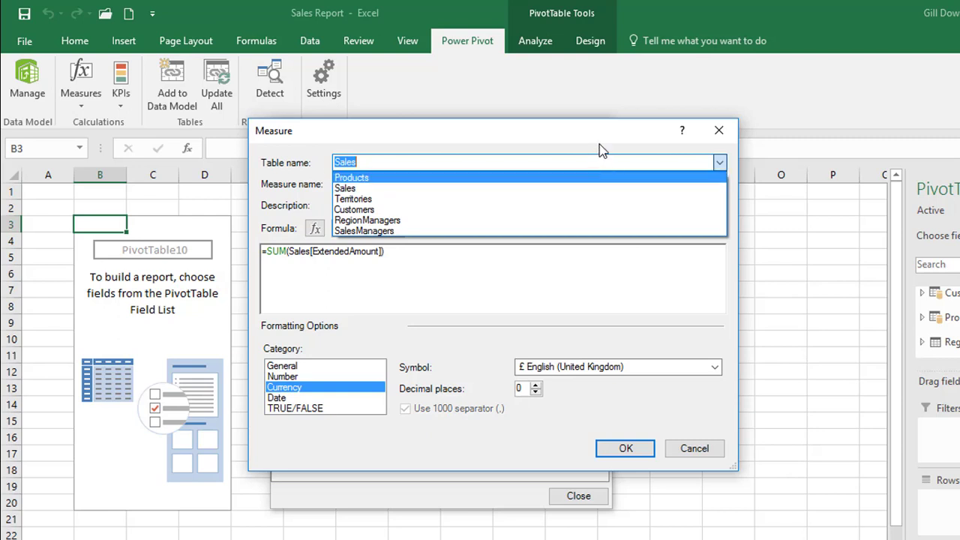
click(467, 165)
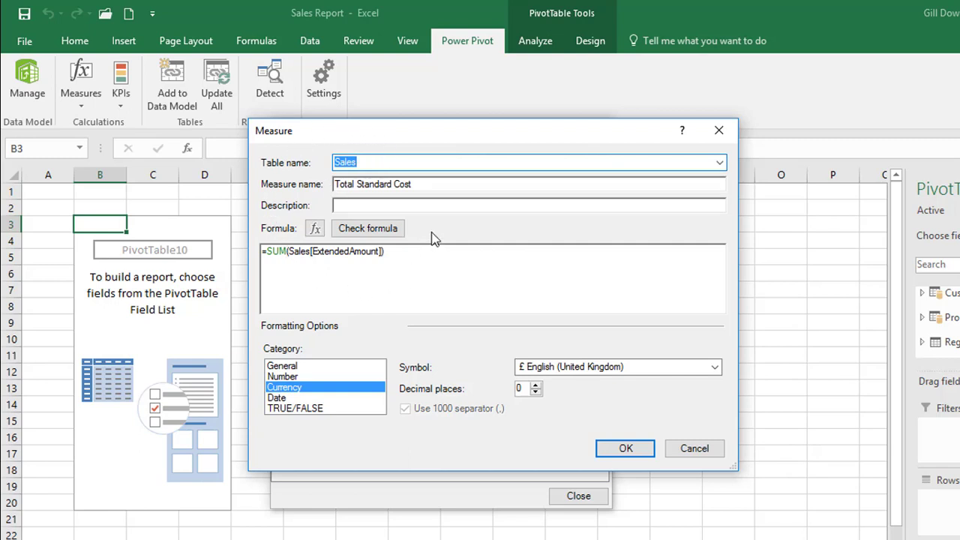
click(718, 165)
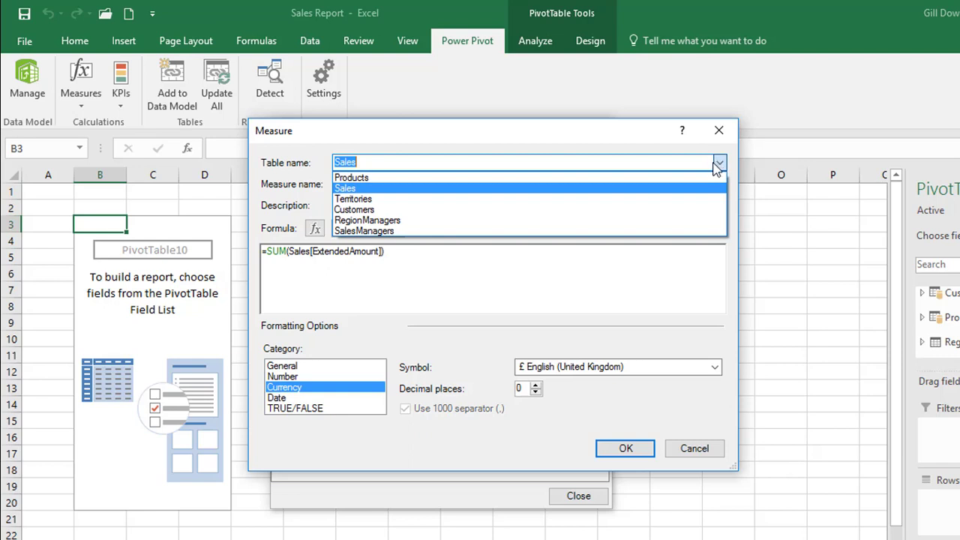
click(636, 136)
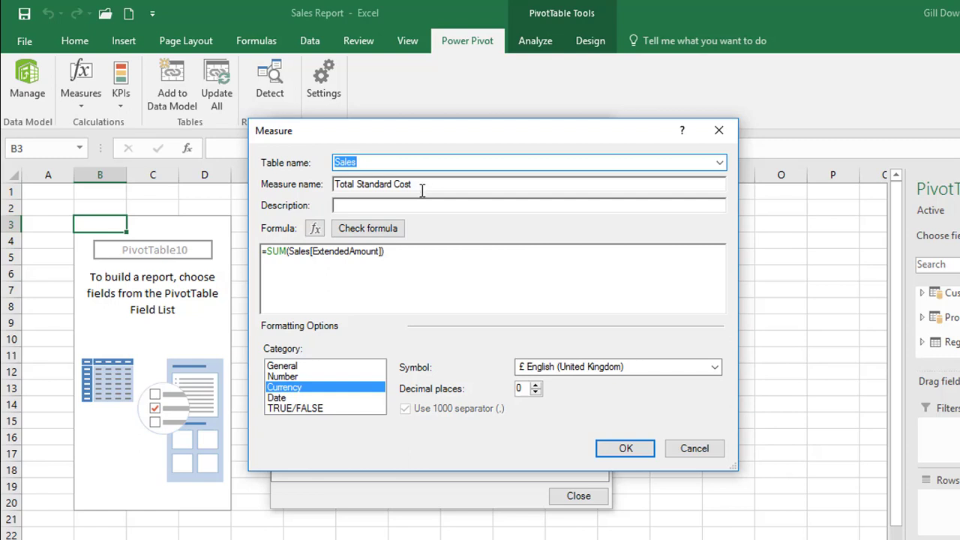
drag(424, 186, 297, 185)
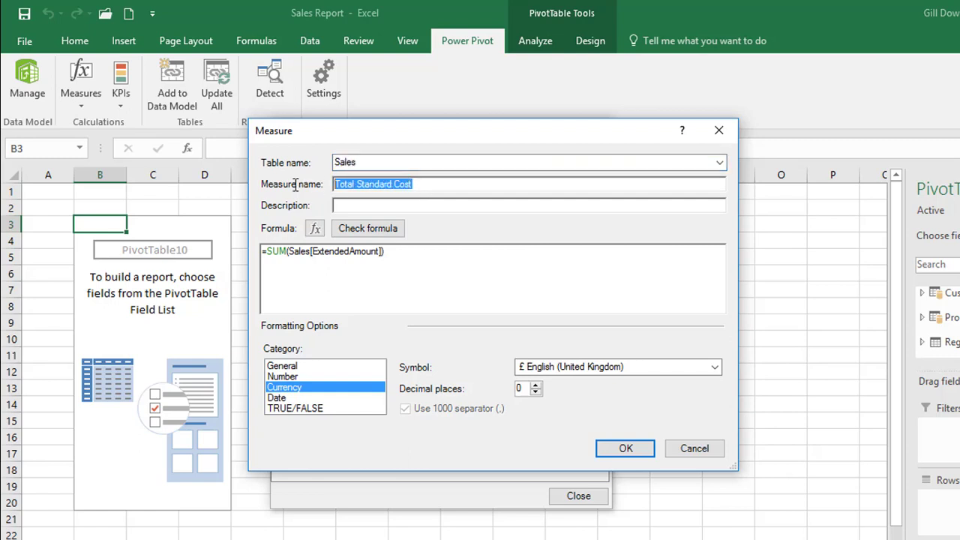
click(453, 184)
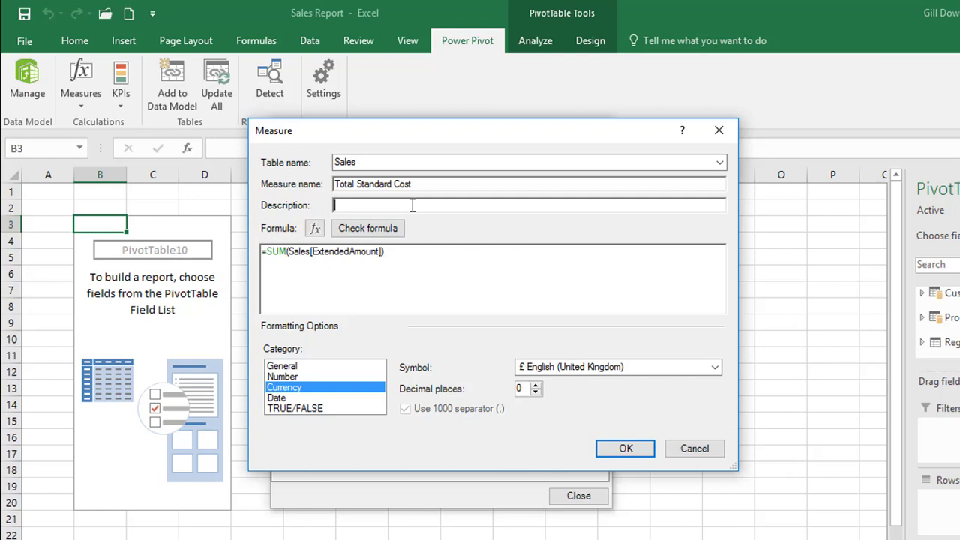
click(412, 206)
- Review the Currency symbols and Number formats offered for the Total Standard Cost measure, and discard any changes
click(714, 367)
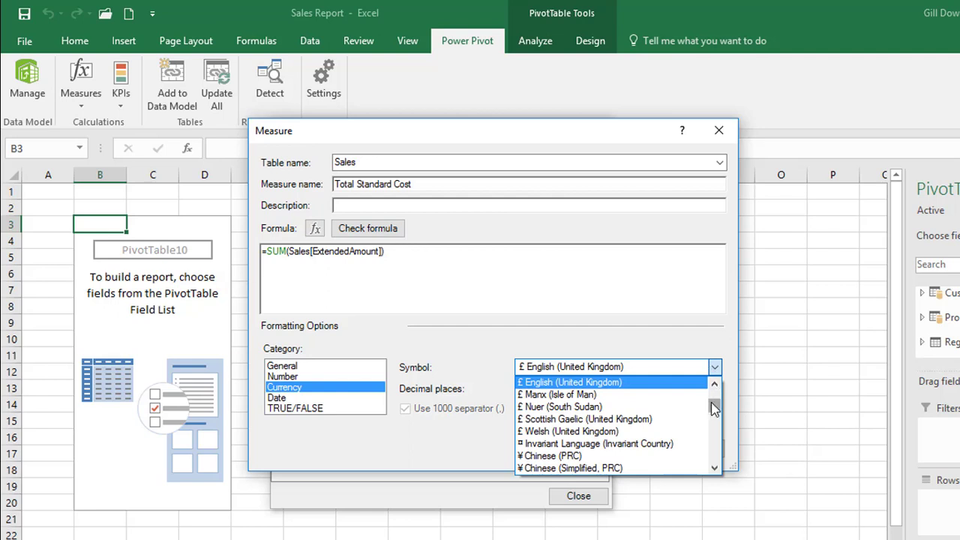
click(690, 381)
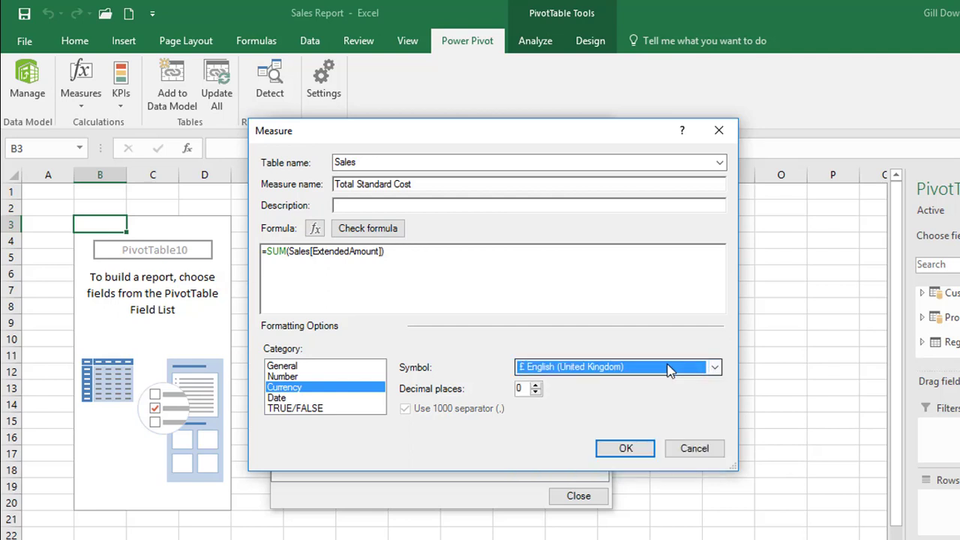
click(291, 366)
click(321, 378)
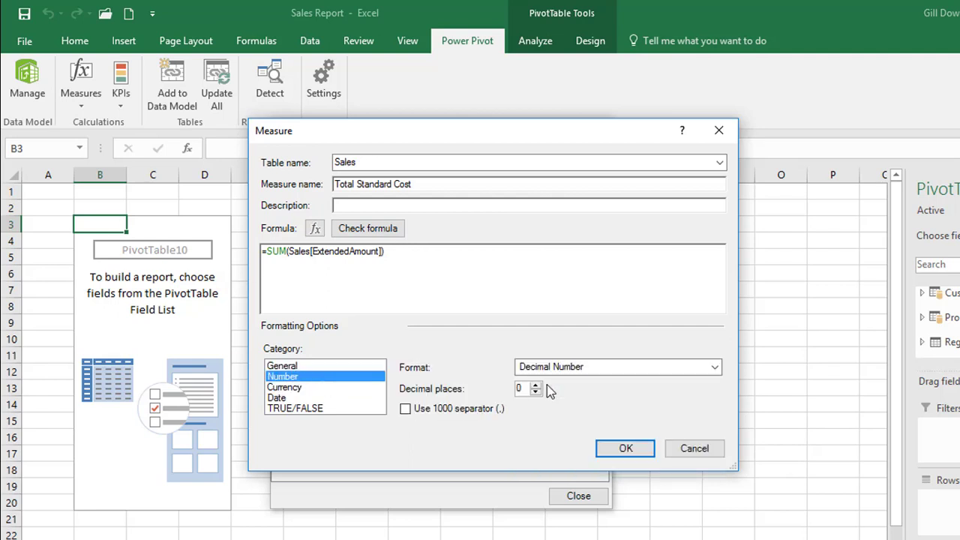
click(714, 366)
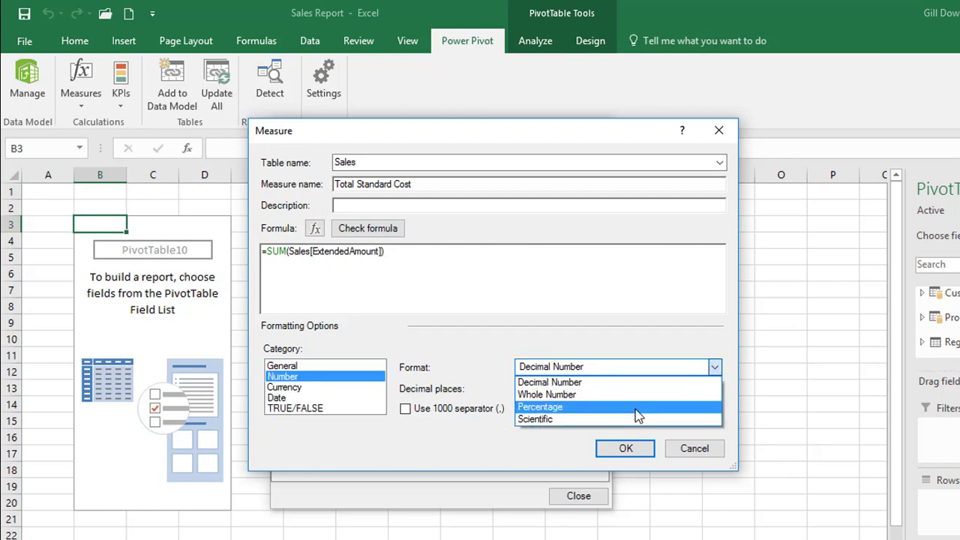
click(325, 373)
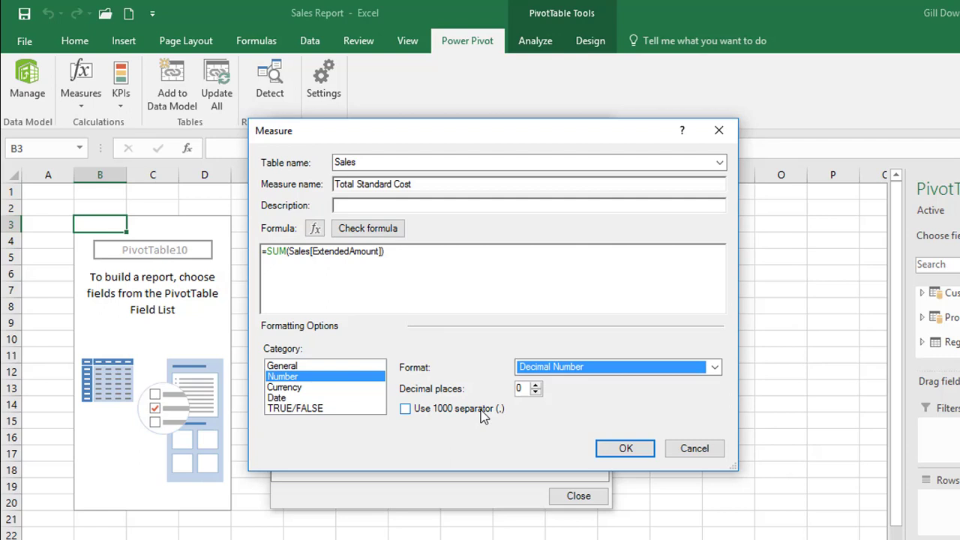
click(699, 448)
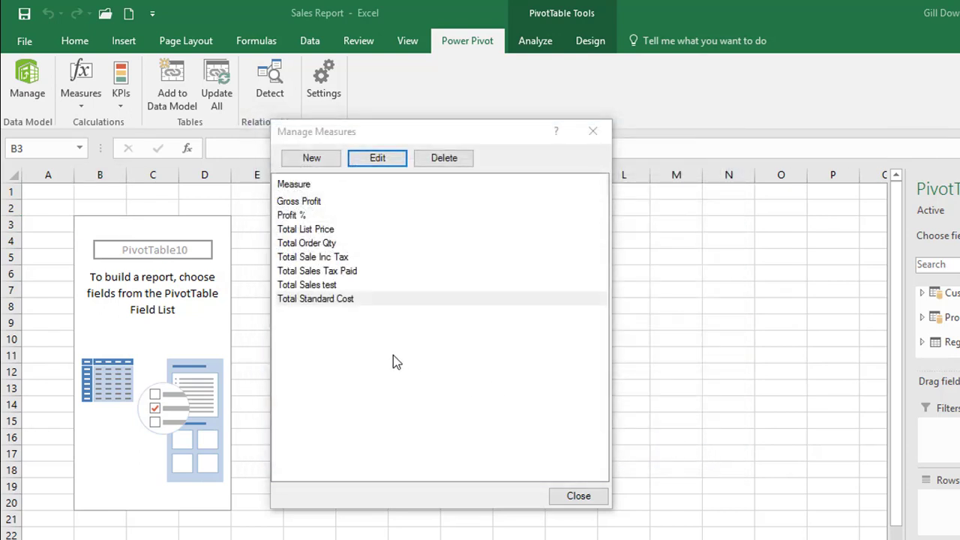
- Delete the Total Standard Cost measure from the data model and finish managing measures
click(334, 299)
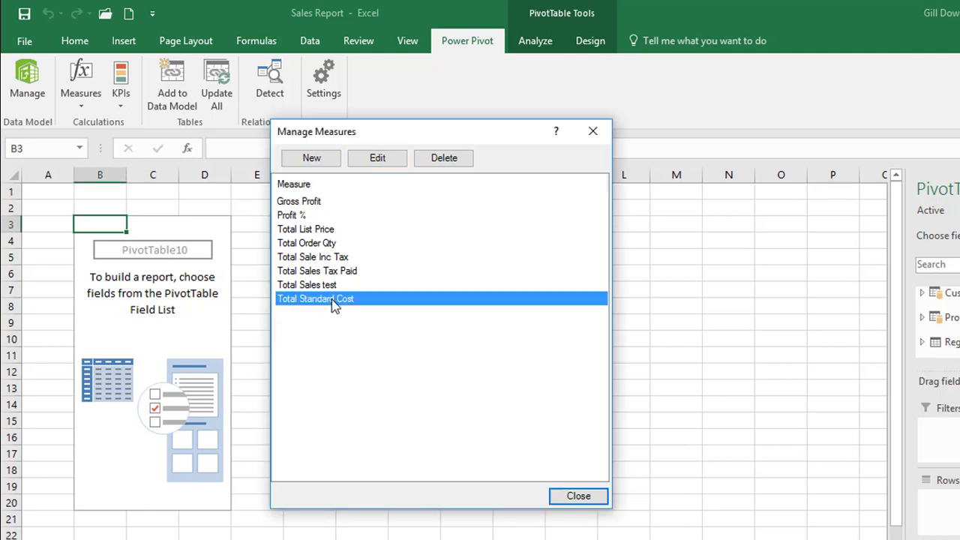
click(454, 161)
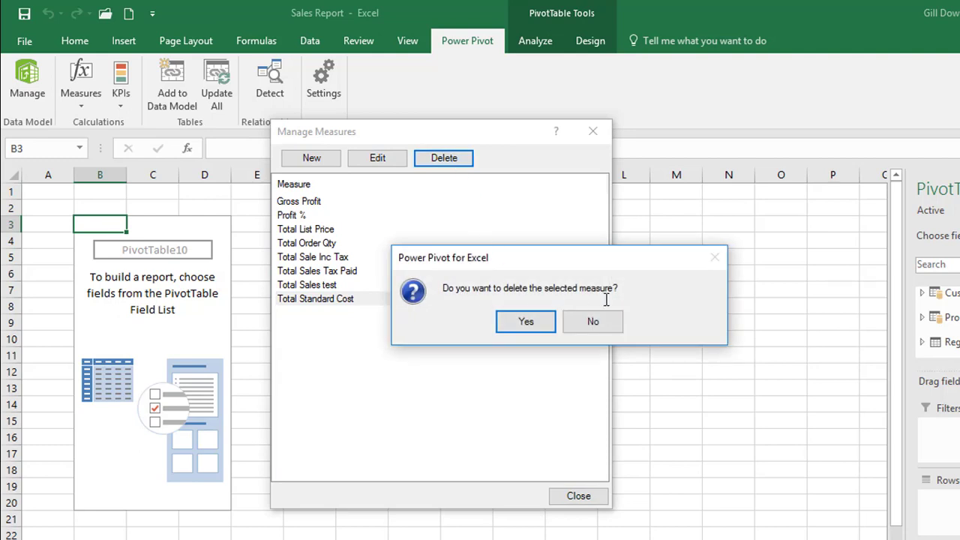
click(544, 323)
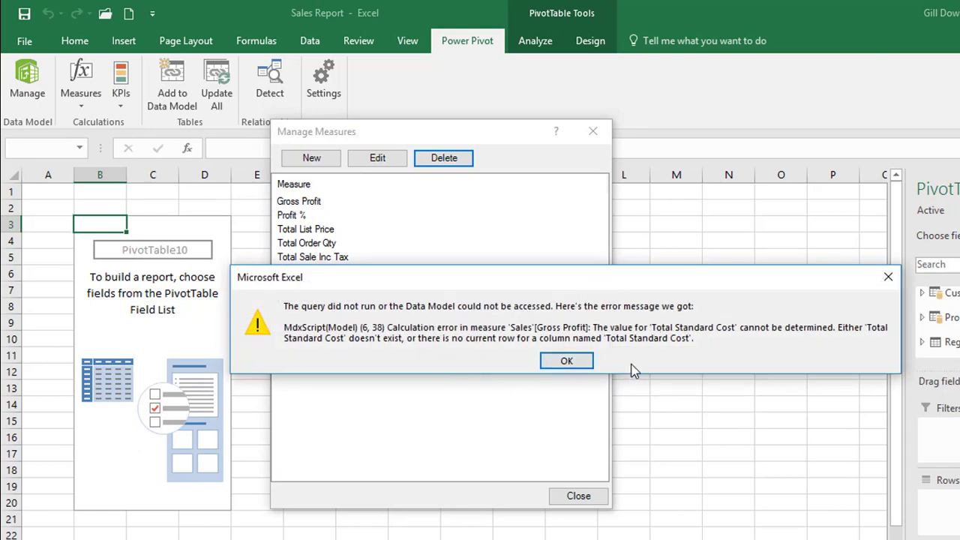
drag(583, 283, 568, 195)
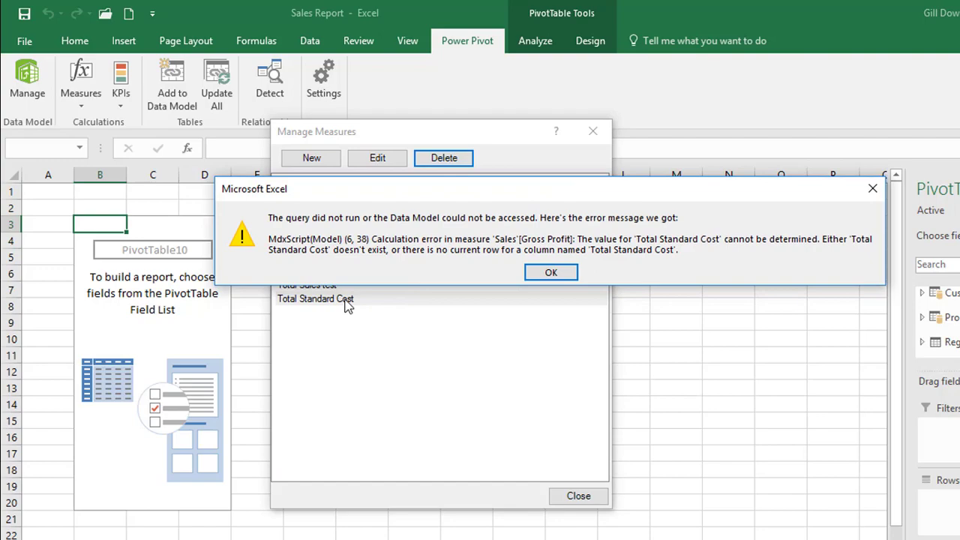
click(563, 273)
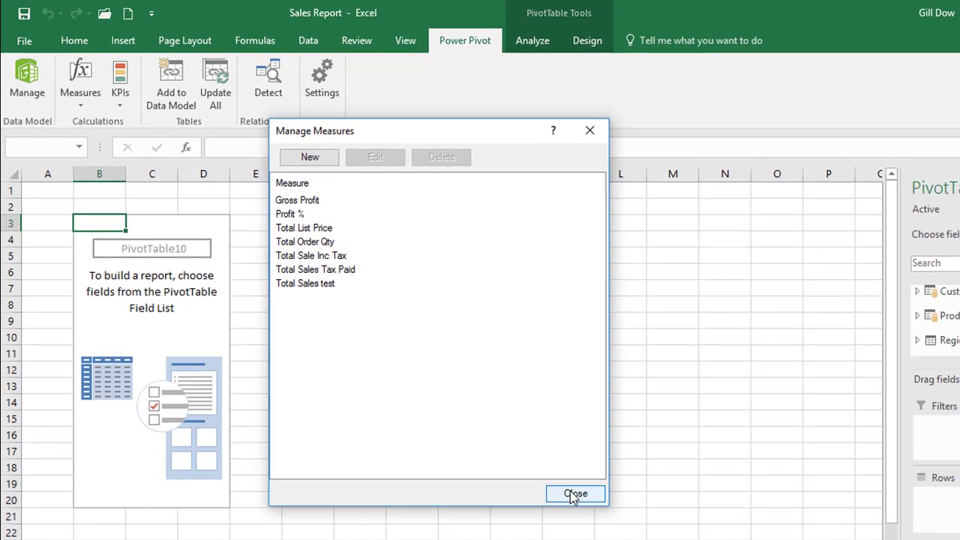
click(578, 495)
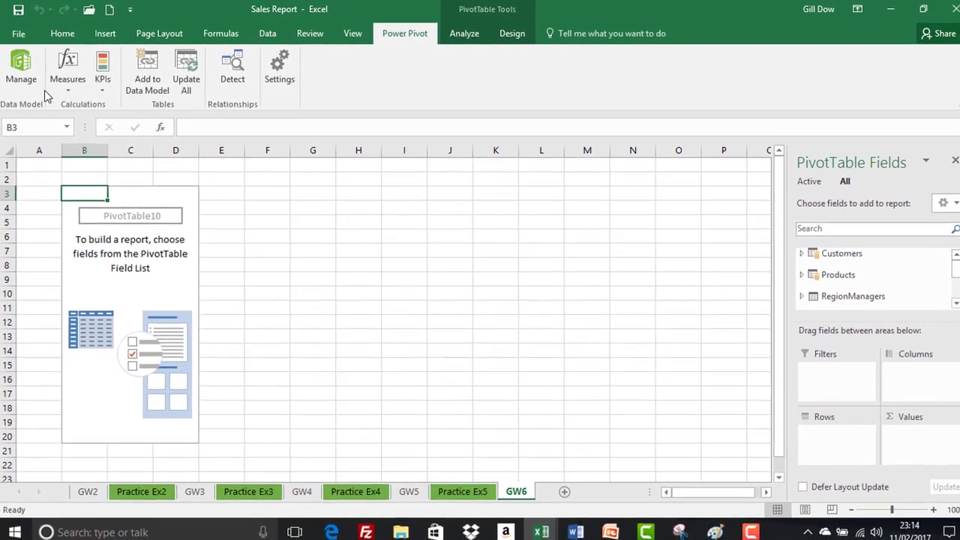
- Open the data model in Power Pivot and examine the formulas of the Gross Profit and Profit % measures on the Sales table
click(39, 81)
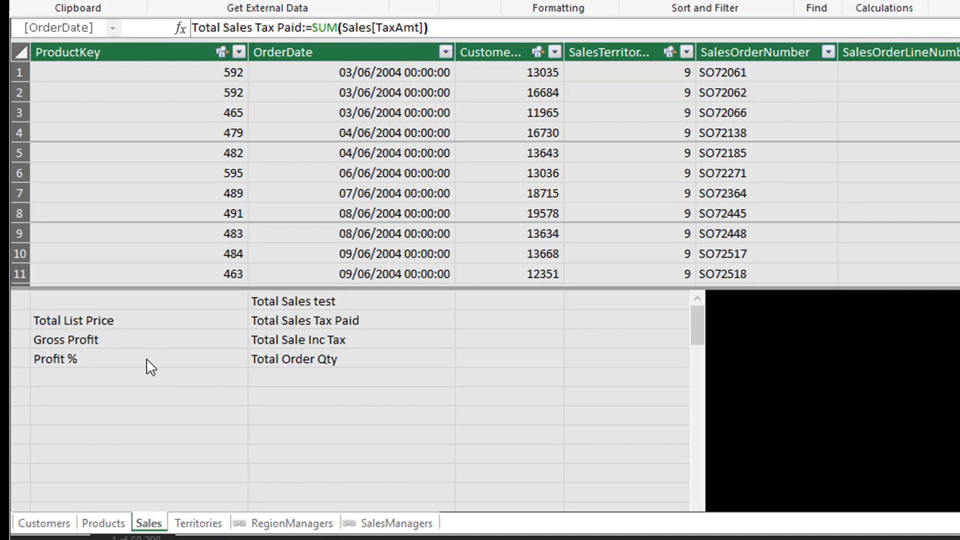
click(146, 340)
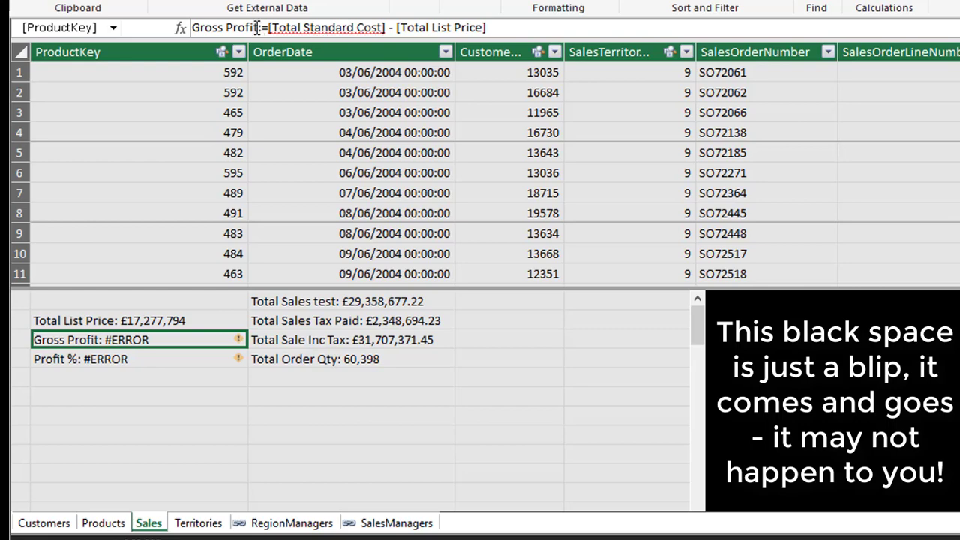
click(108, 361)
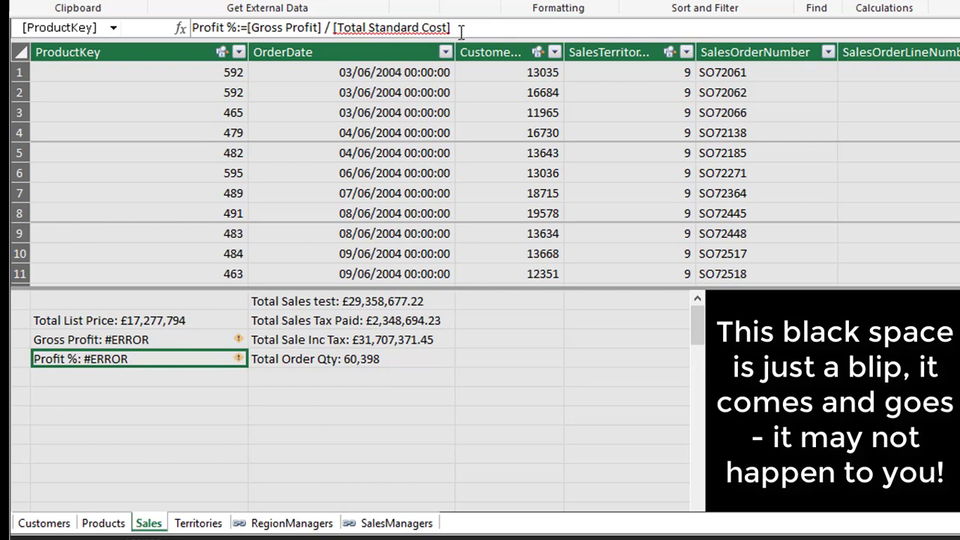
key(Right)
key(Right)
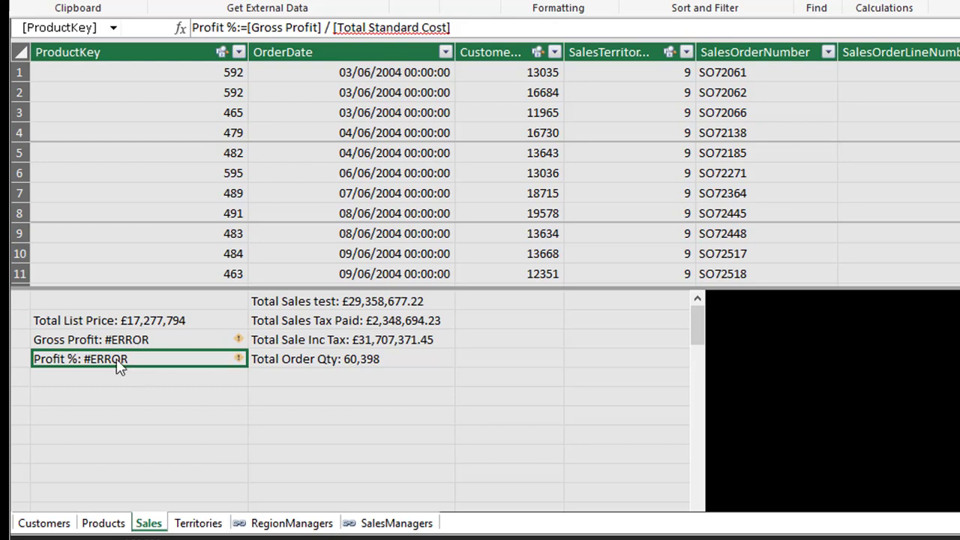
- Delete the Profit % measure from the model, return to the Sales Report workbook in Excel and dismiss the message
key(Delete)
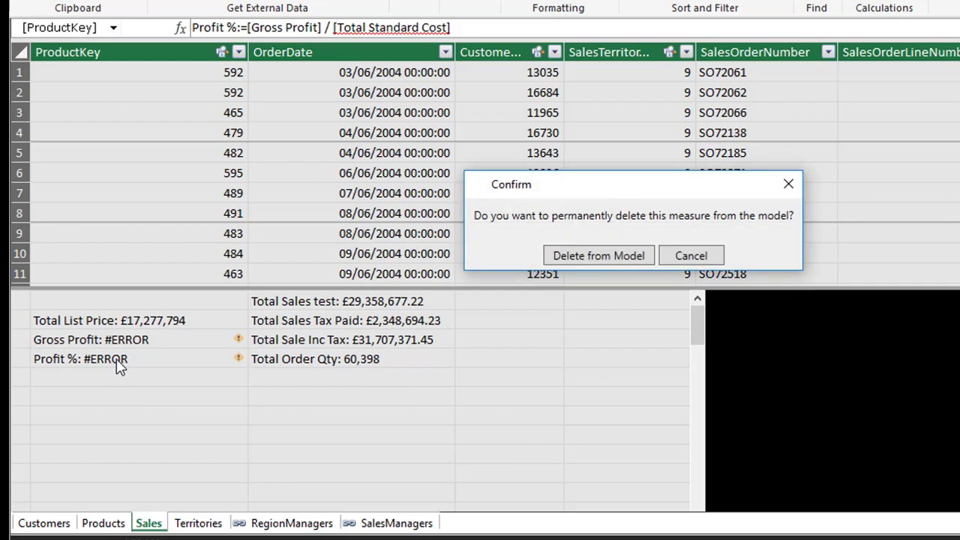
click(590, 255)
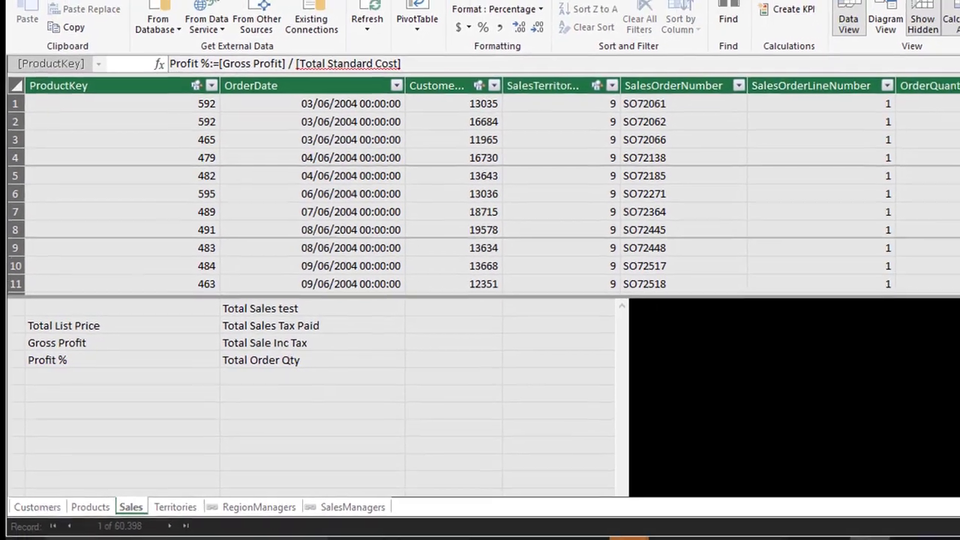
mouse_move(540, 528)
click(480, 457)
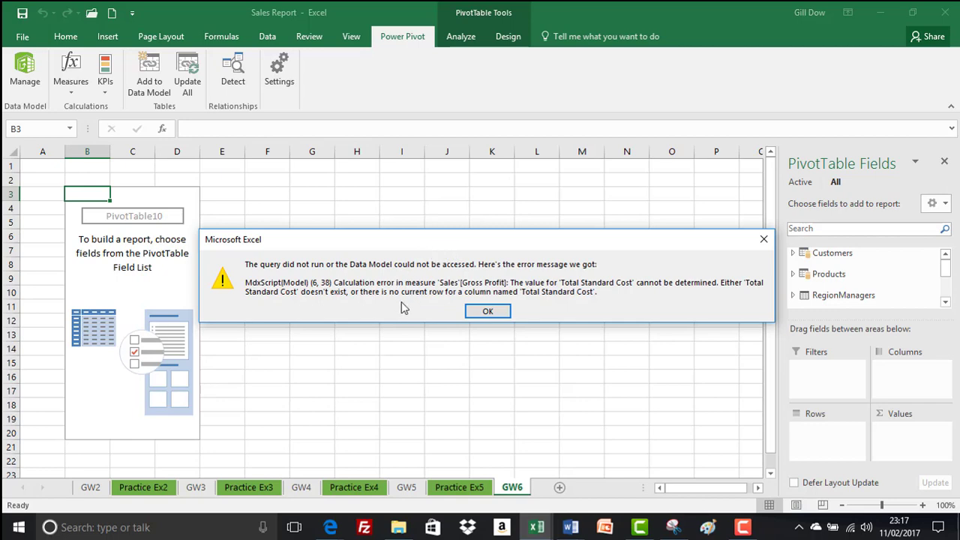
click(488, 312)
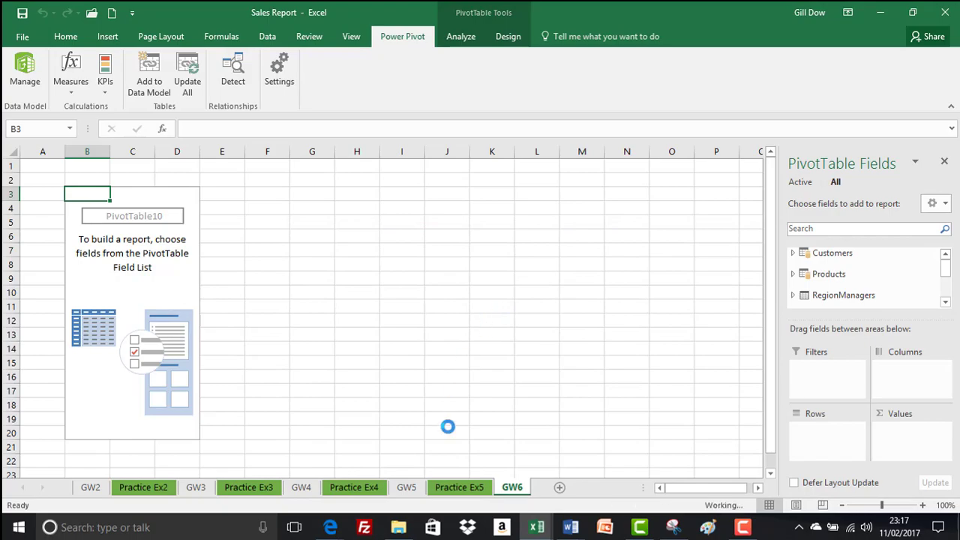
- Switch back to Power Pivot and delete the Gross Profit measure of the Sales table from the model
mouse_move(537, 528)
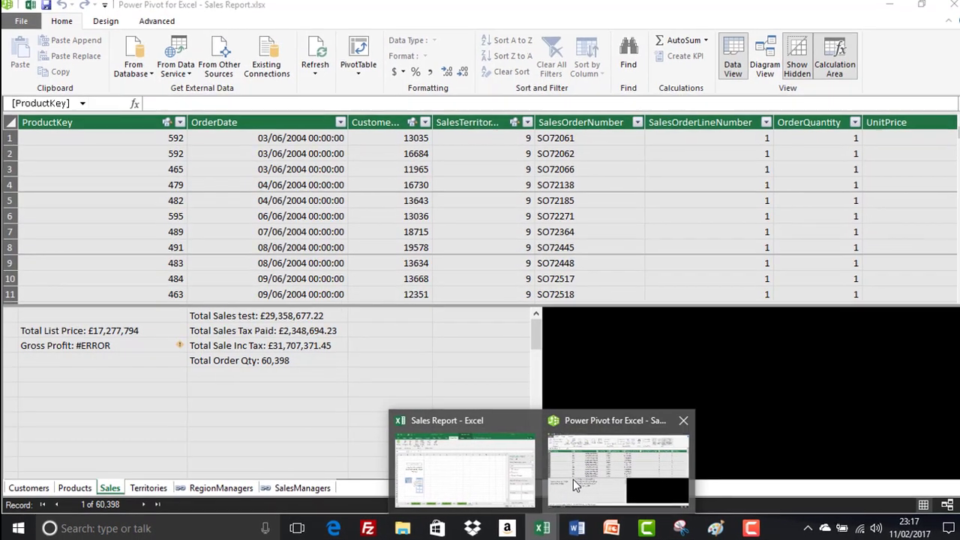
click(573, 479)
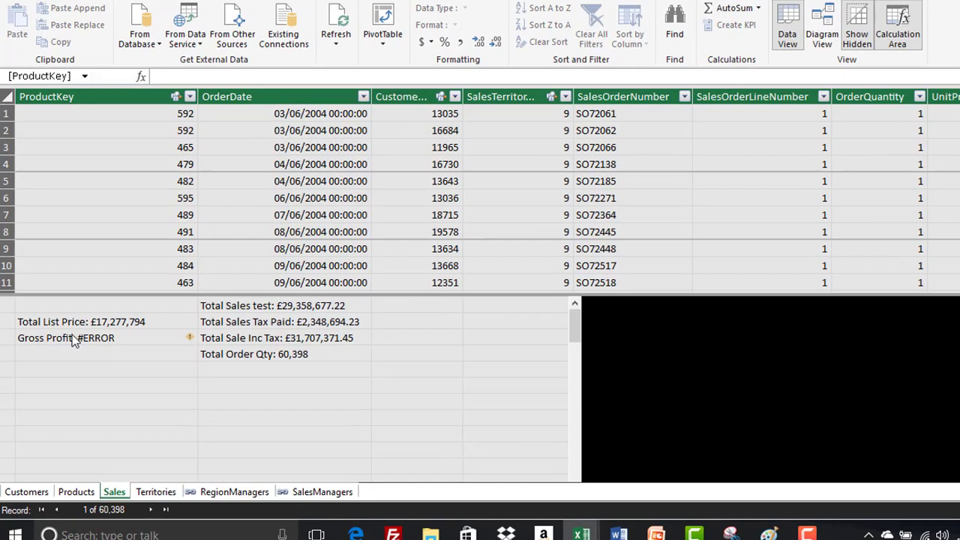
click(73, 347)
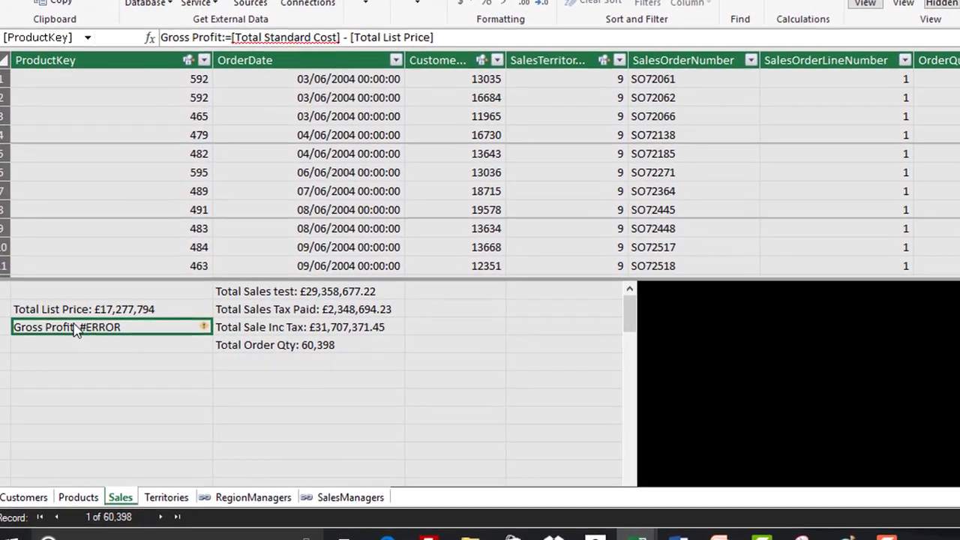
right_click(75, 330)
click(117, 326)
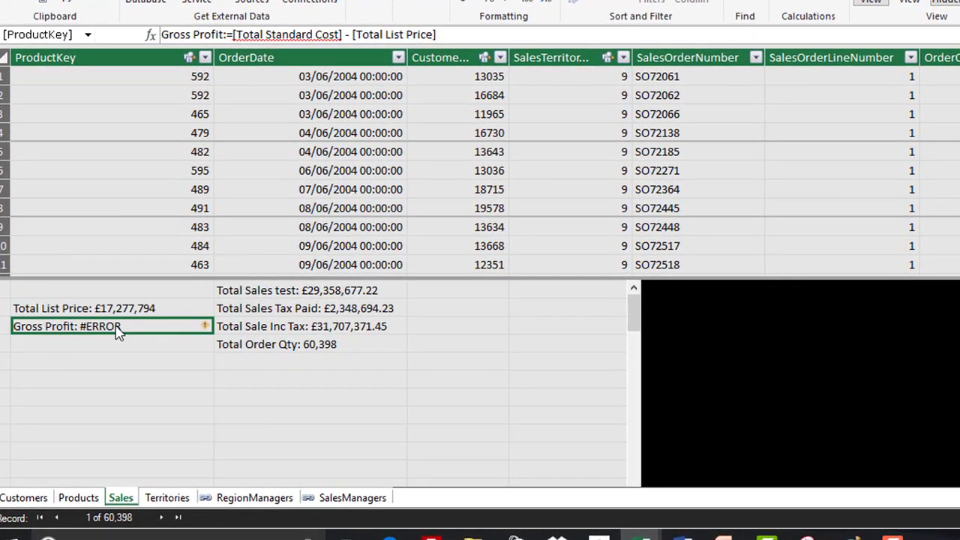
click(525, 249)
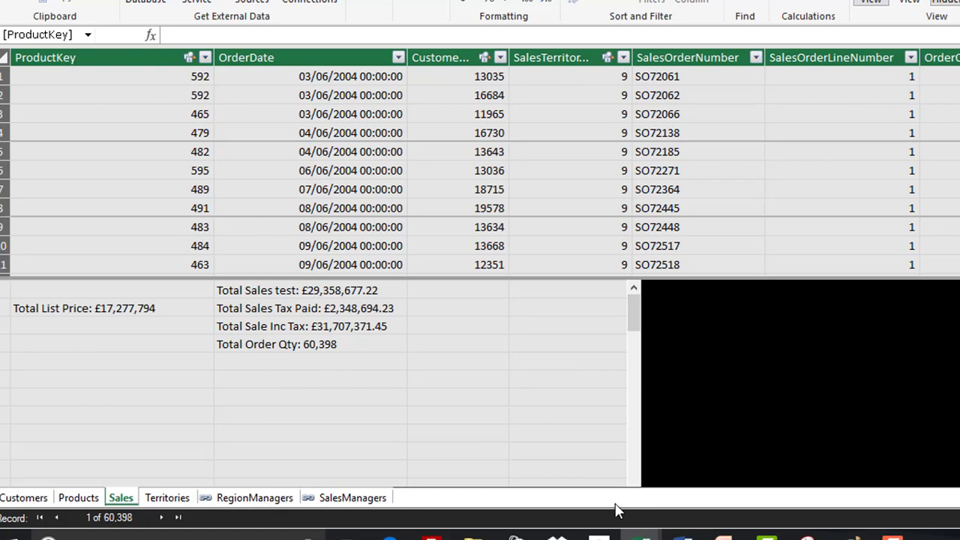
- Return from Power Pivot to the Sales Report workbook in Excel
mouse_move(639, 534)
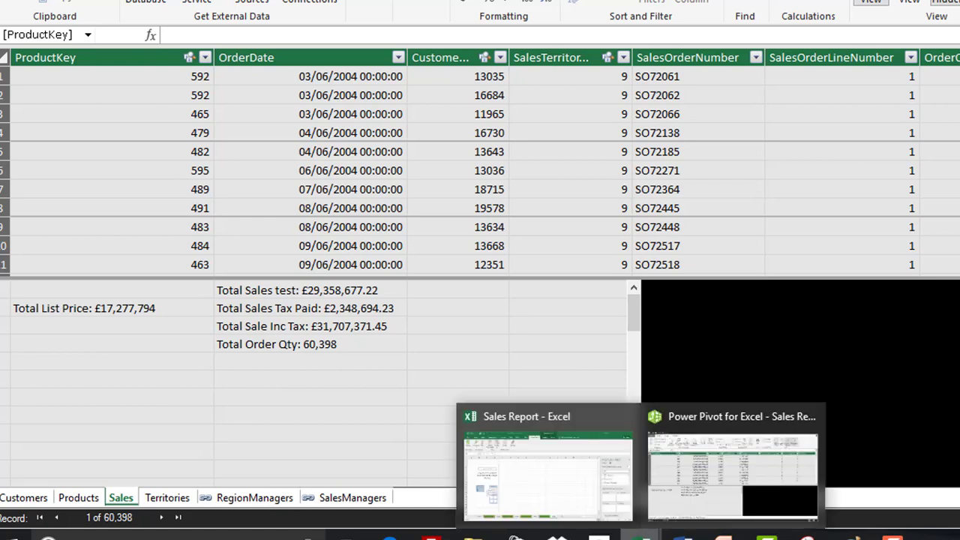
click(585, 508)
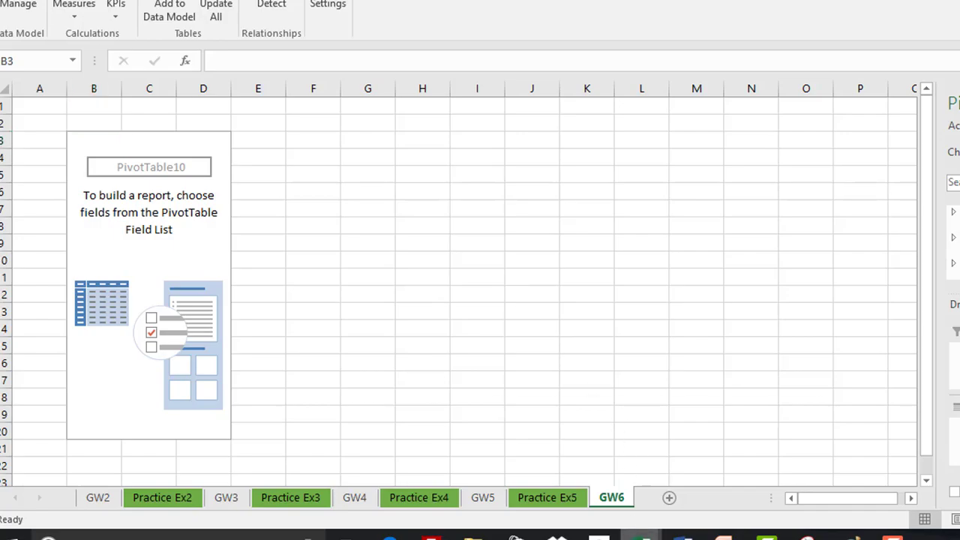
click(652, 524)
click(671, 493)
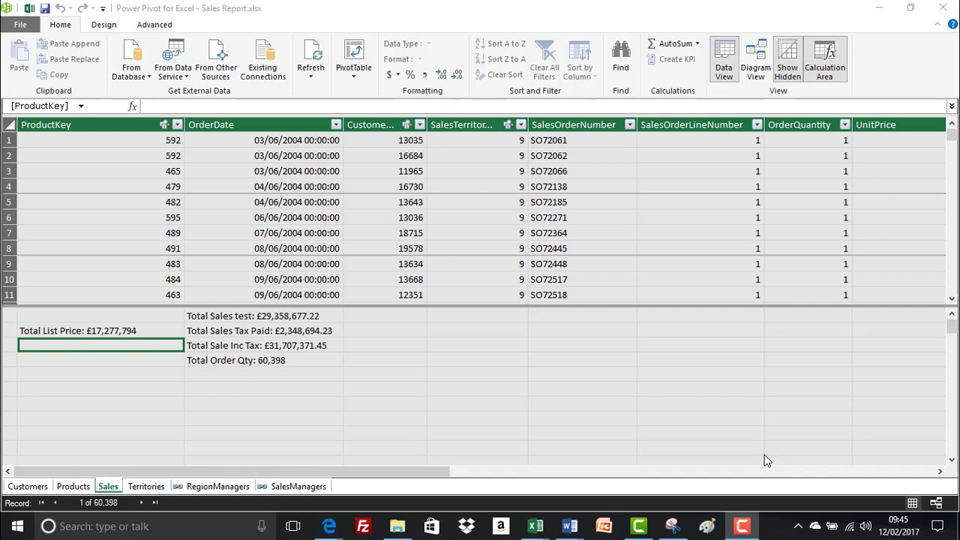
click(943, 7)
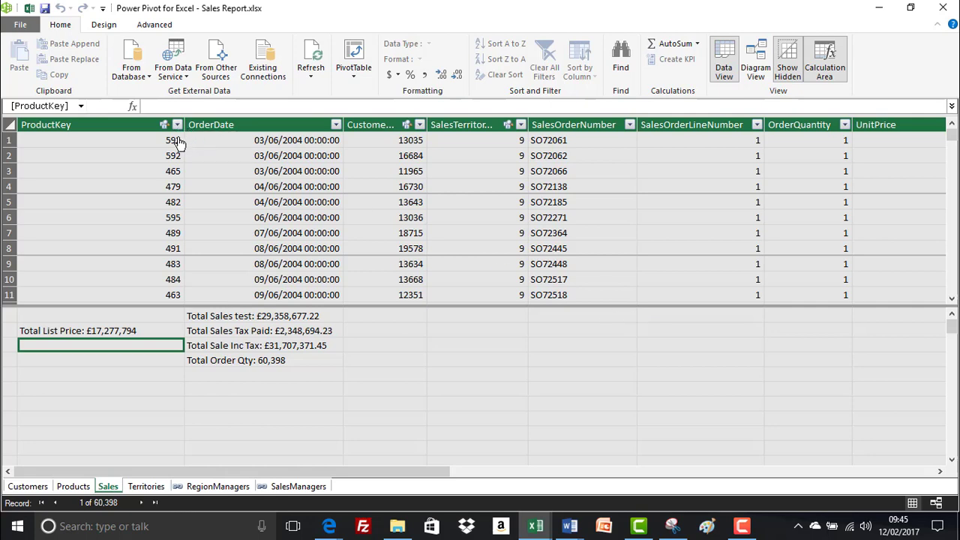
click(29, 8)
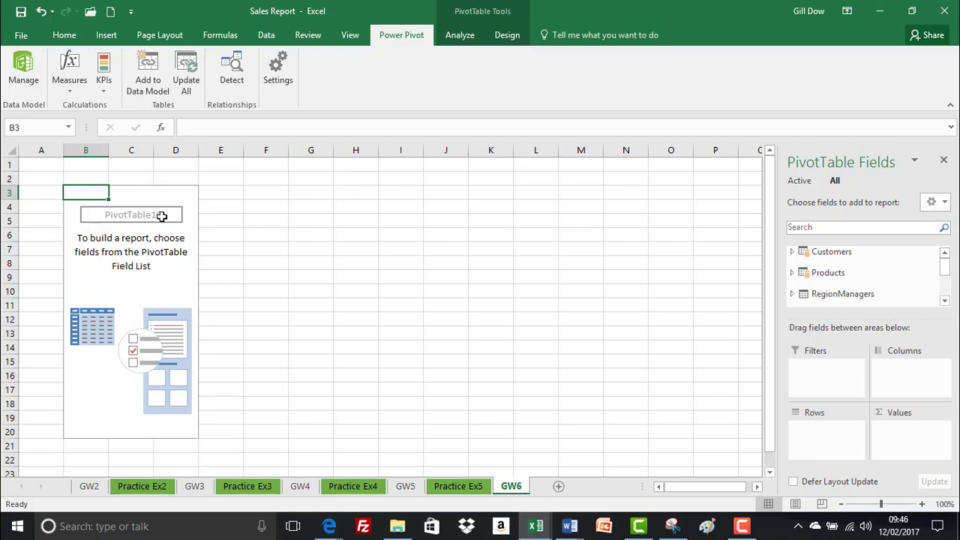
- Select cell C4 inside the empty PivotTable on sheet GW6
click(140, 205)
click(279, 212)
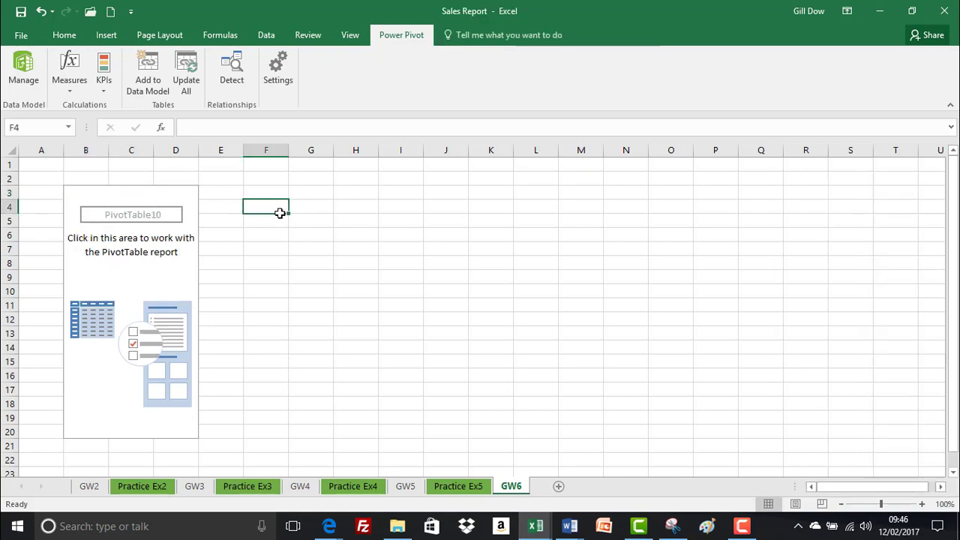
click(150, 200)
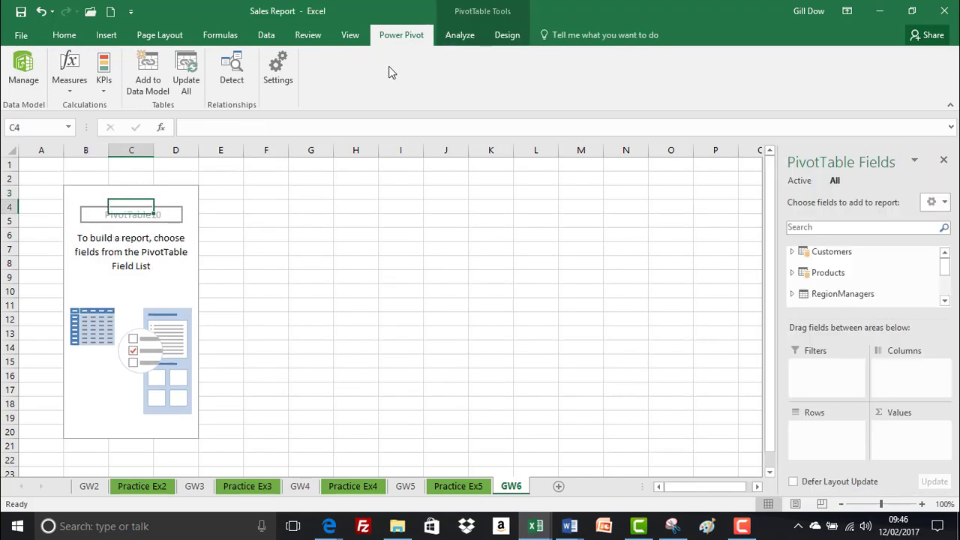
click(72, 73)
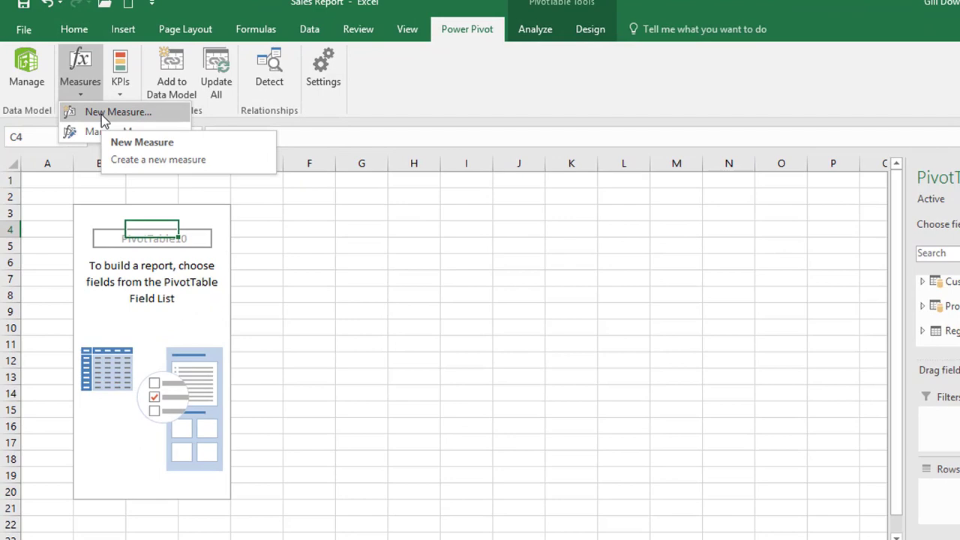
click(97, 112)
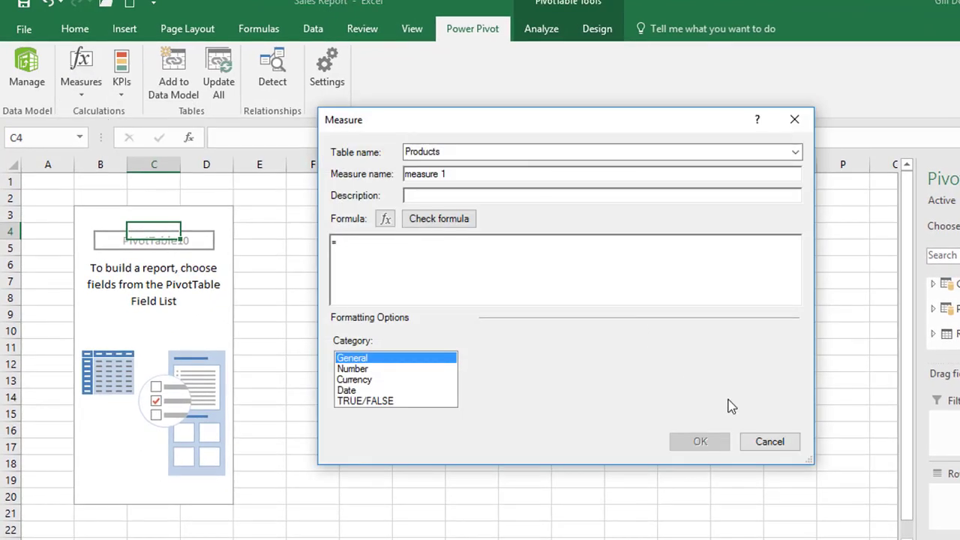
click(778, 445)
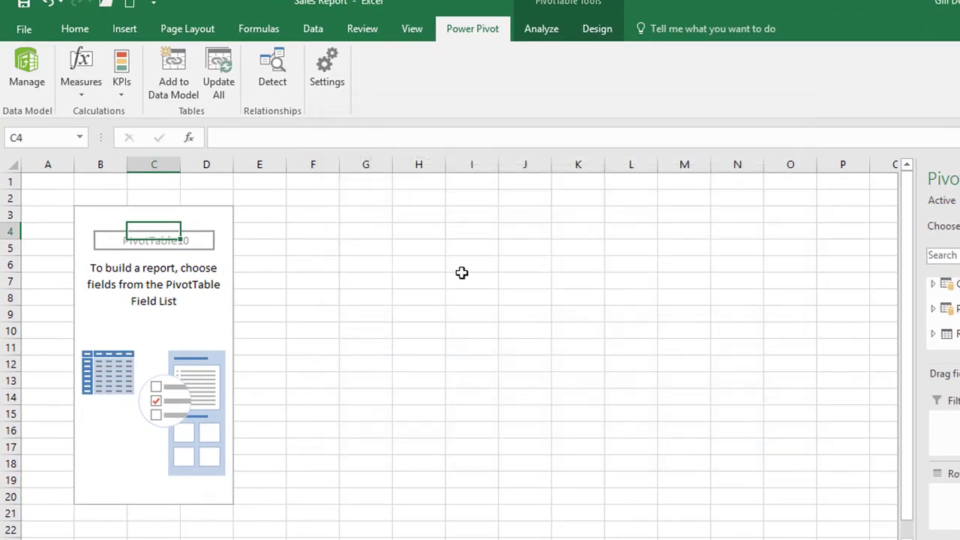
- Start a new measure from the list of managed measures and assign it to the Sales table
click(82, 93)
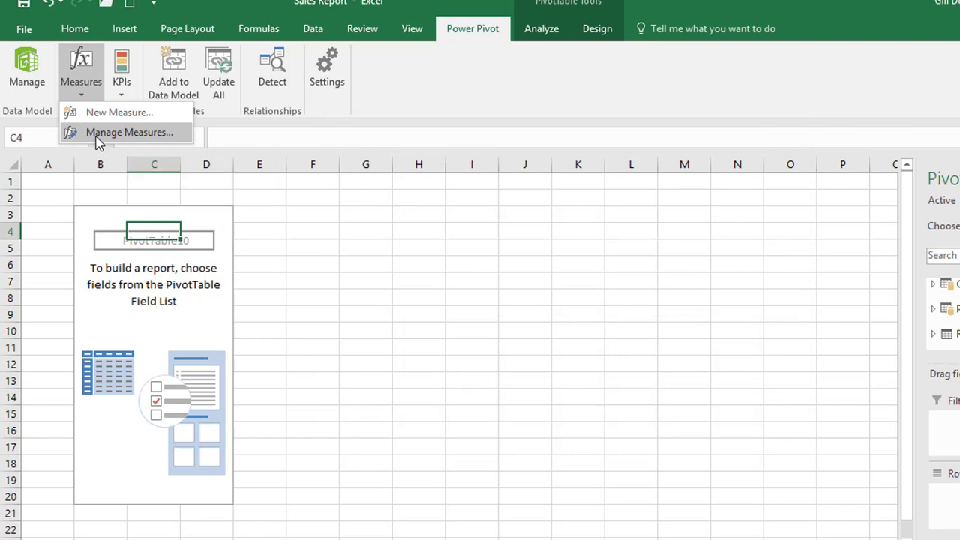
click(96, 135)
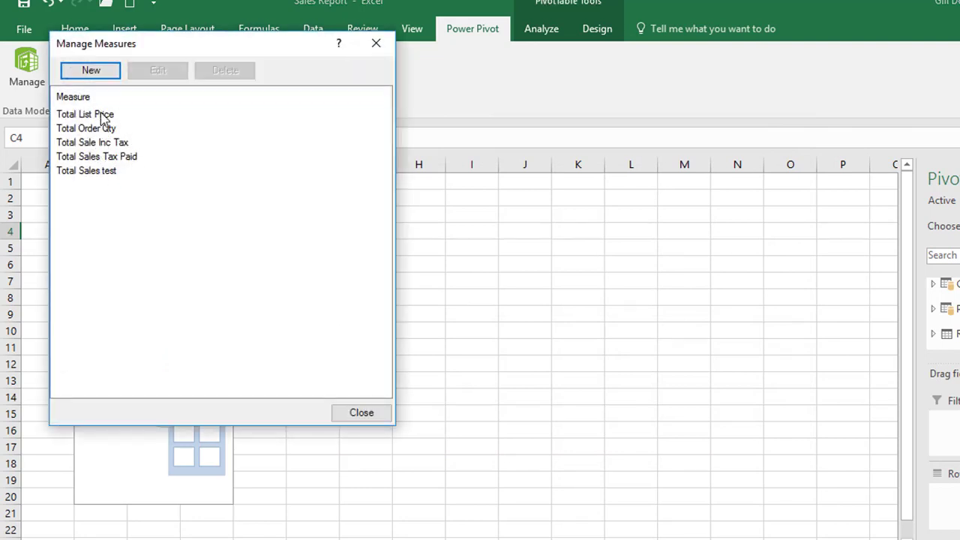
click(104, 128)
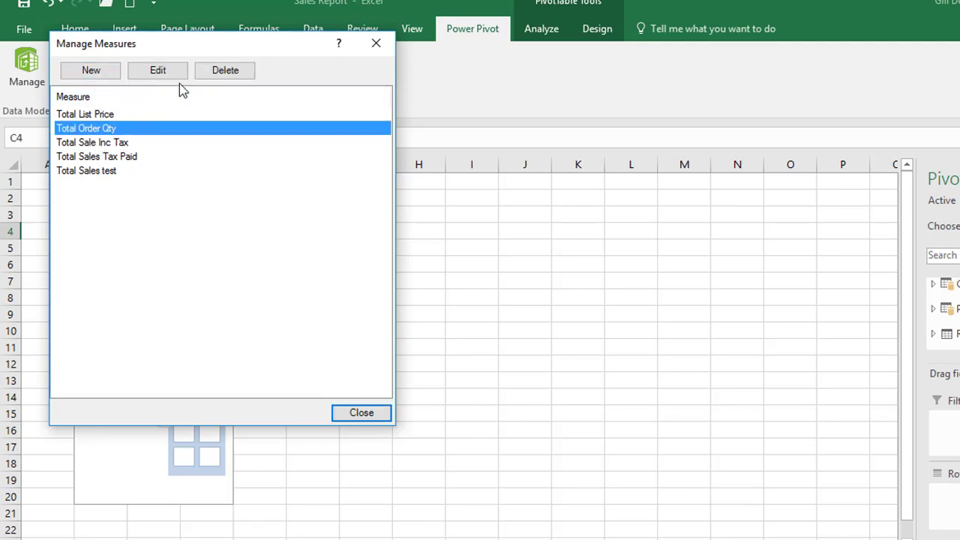
click(92, 71)
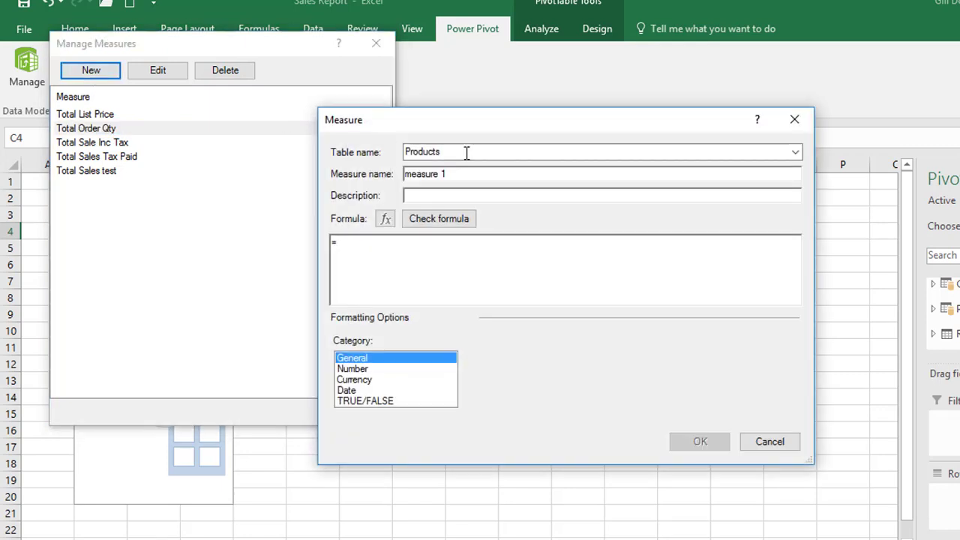
click(795, 153)
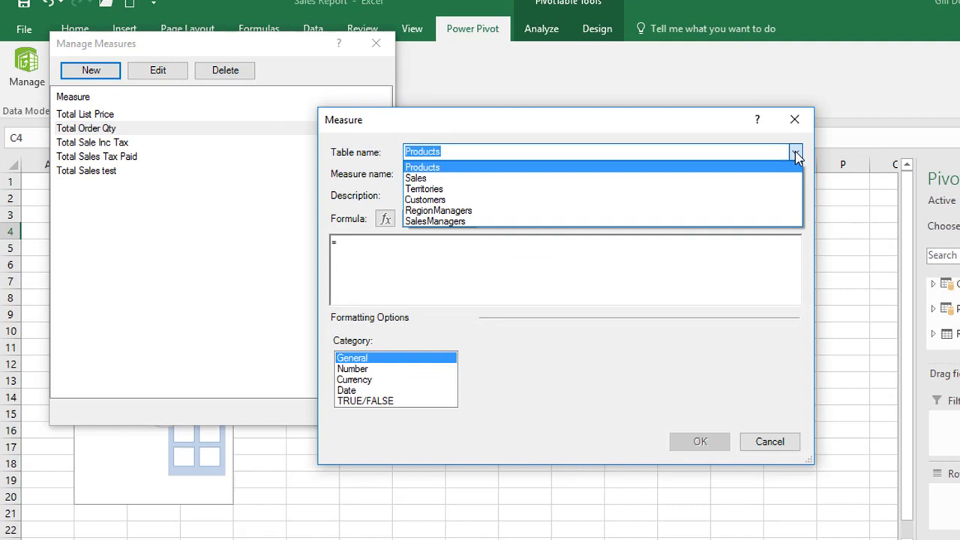
click(435, 180)
- Name the new measure Total Product Cost
click(470, 173)
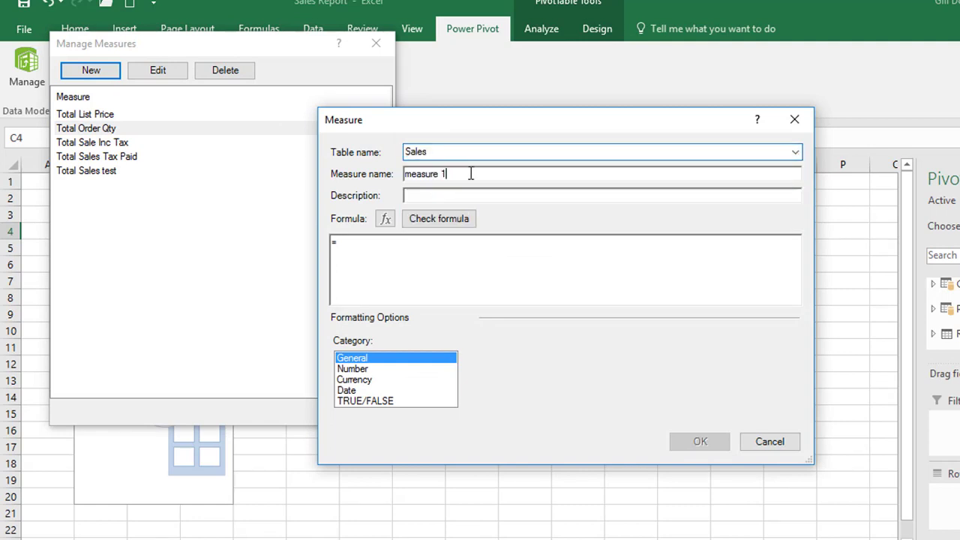
drag(471, 173, 349, 173)
click(457, 175)
drag(457, 176, 350, 179)
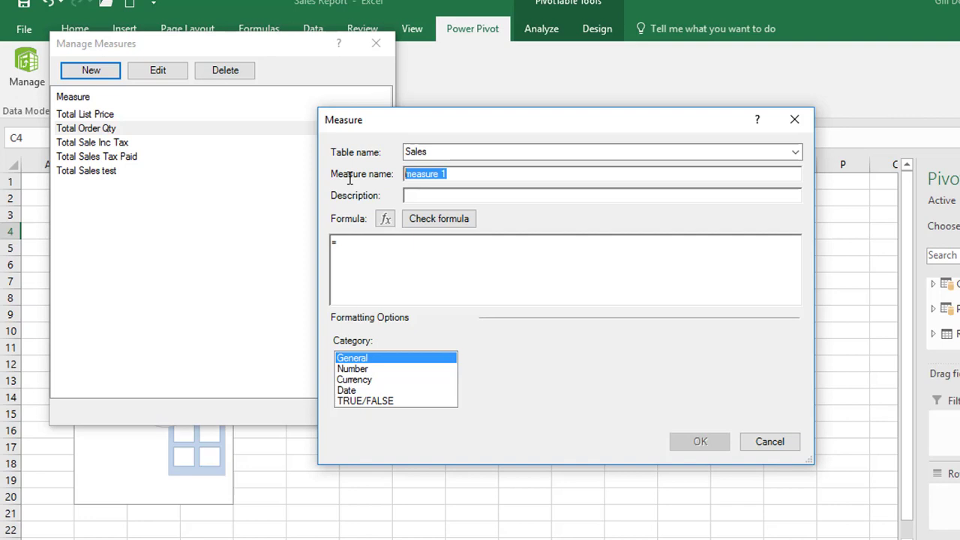
text(T)
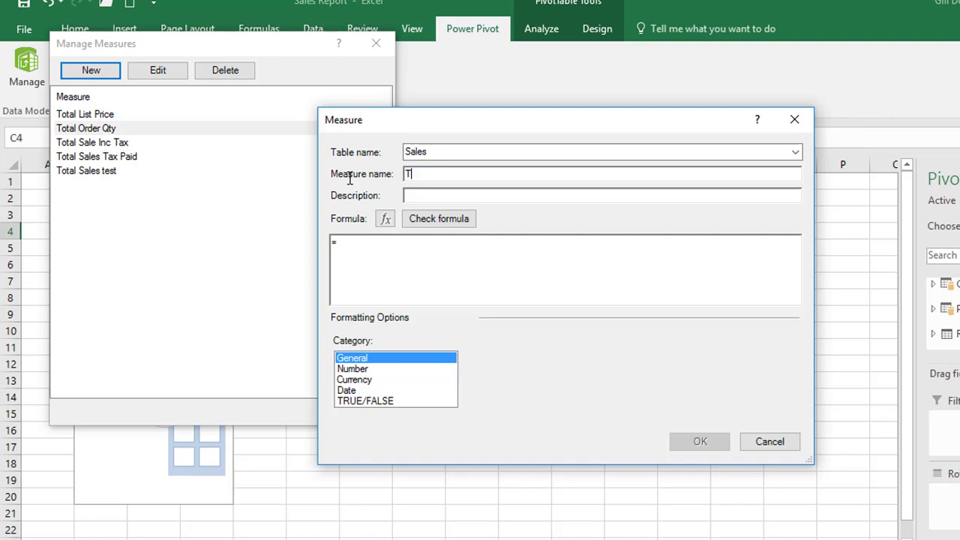
text(otal Product Cost)
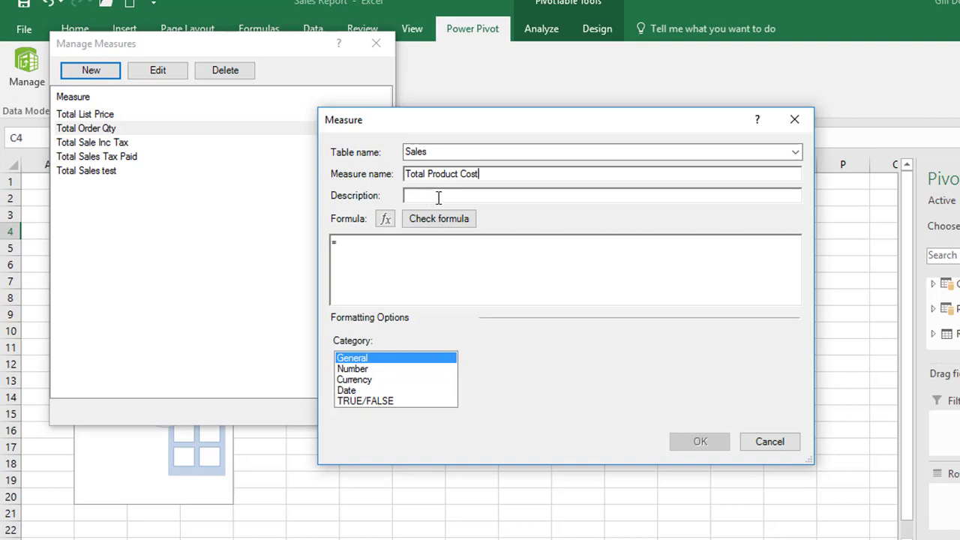
- Enter the measure's formula as a SUM of the Sales[ProductStandardCost] column, leaving the closing parenthesis off
click(357, 242)
text(SUM)
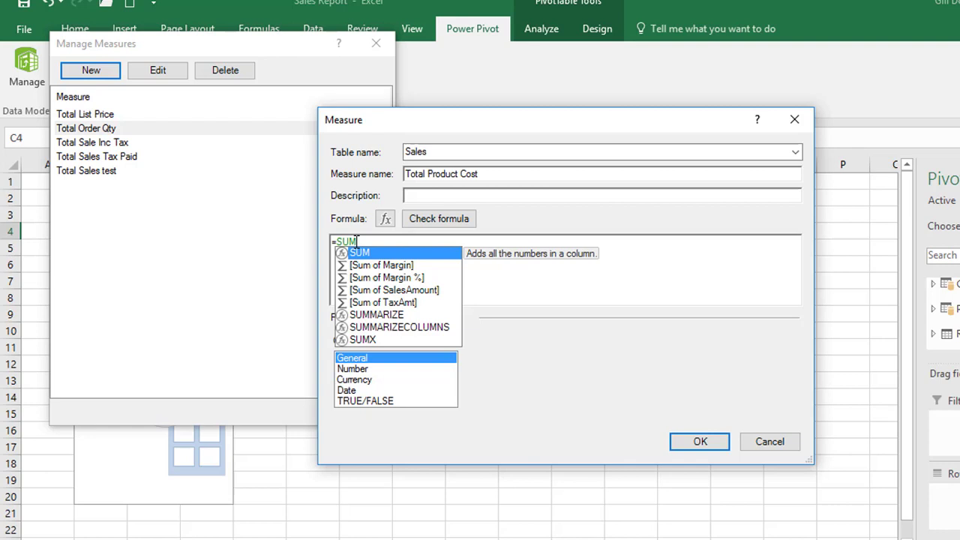
text(()
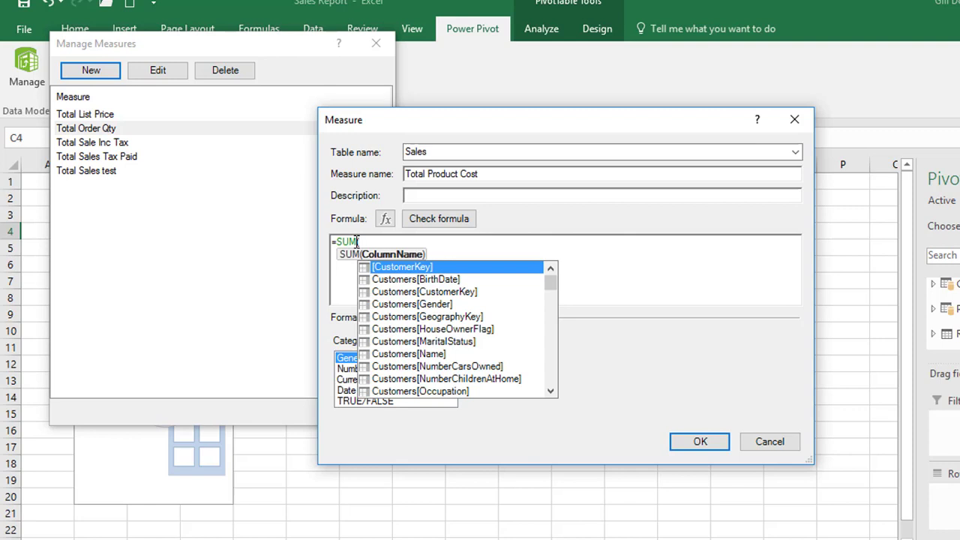
text(SALES)
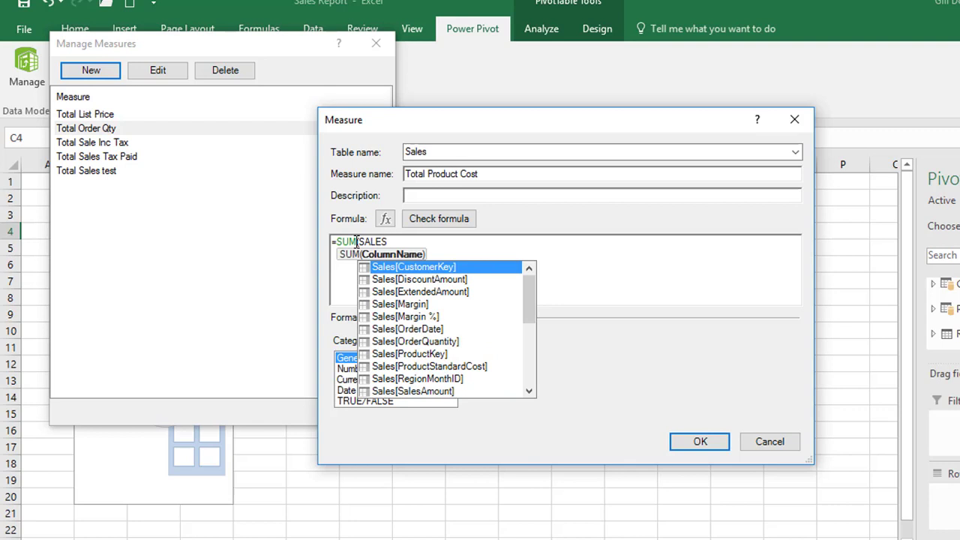
click(438, 368)
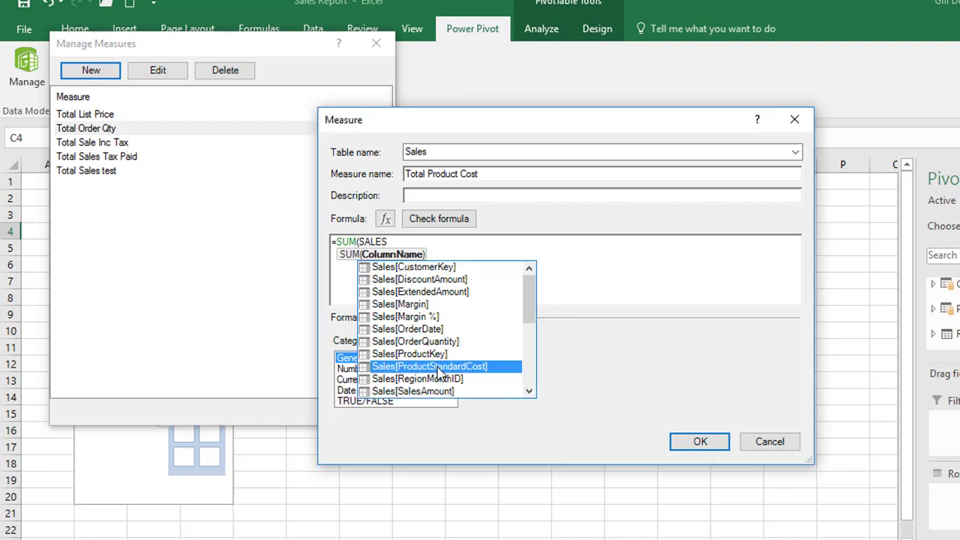
double_click(438, 371)
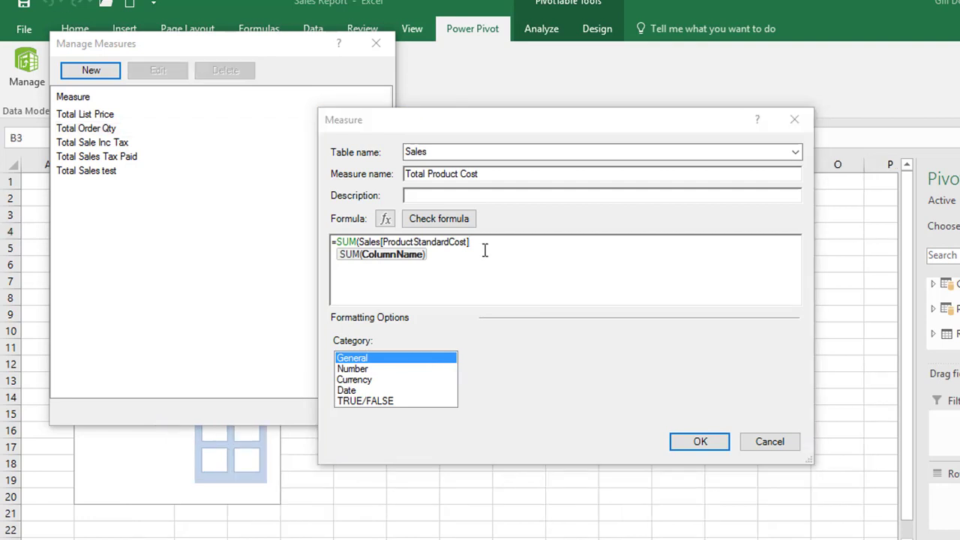
- Check the measure's formula, add the missing closing parenthesis so it reads =SUM(Sales[ProductStandardCost]), and check it again
click(443, 223)
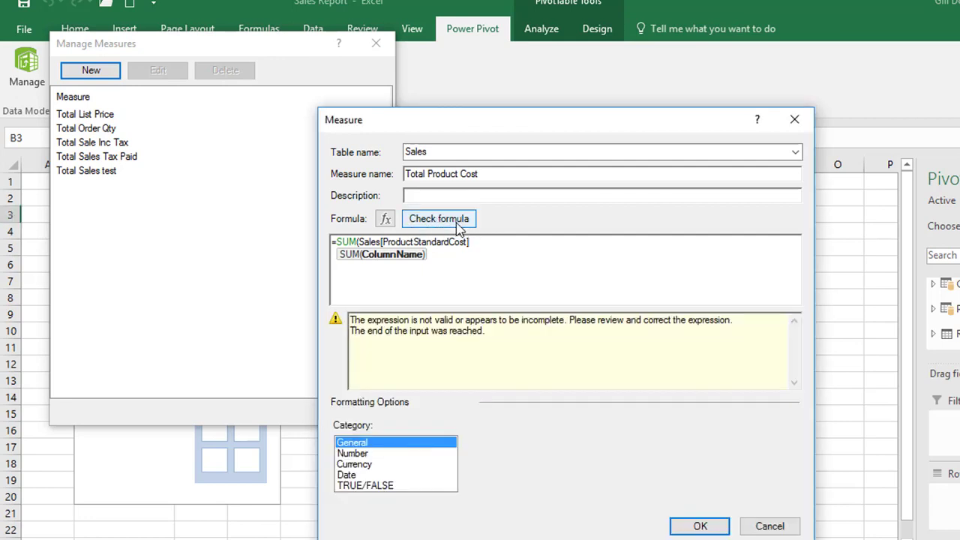
click(459, 260)
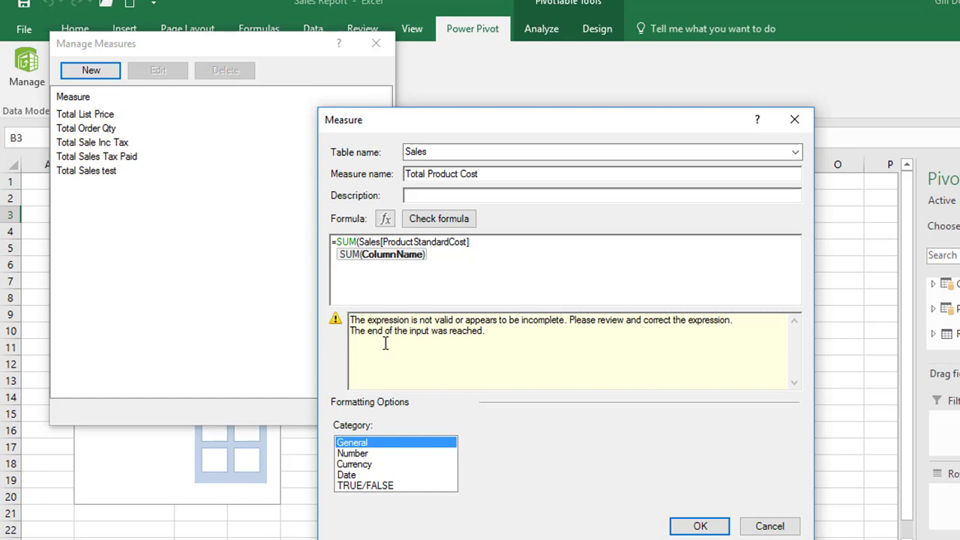
text())
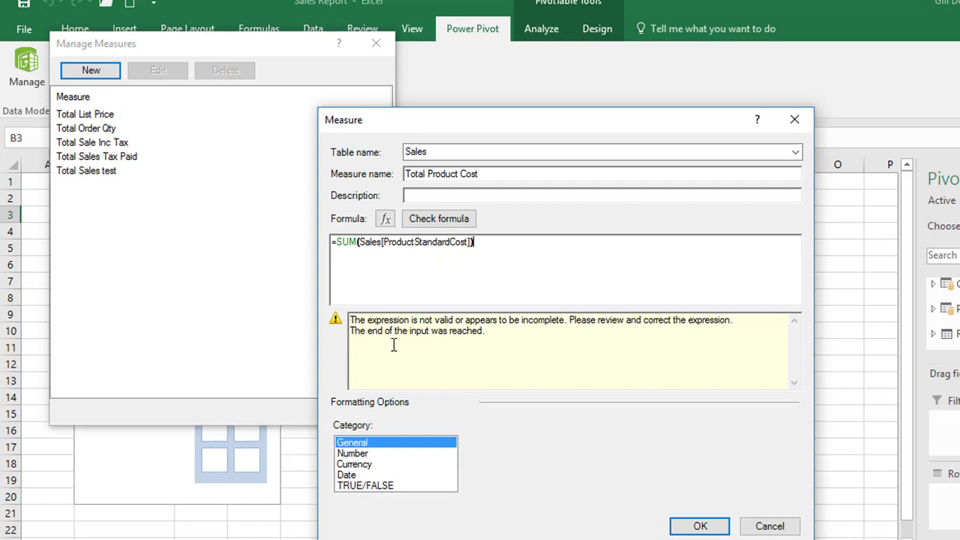
click(465, 226)
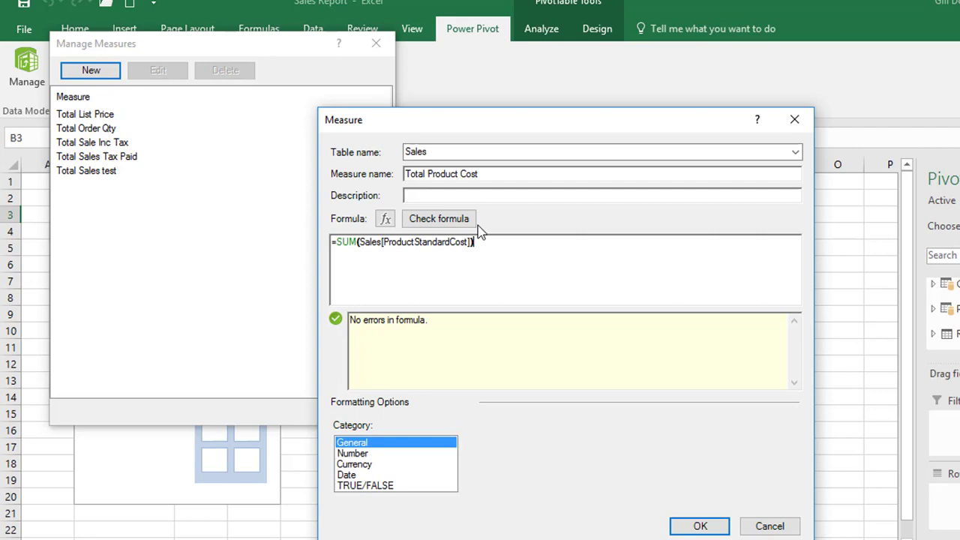
- Format the measure as Currency with the £ symbol and 0 decimal places, create it, and close the list of managed measures
click(365, 465)
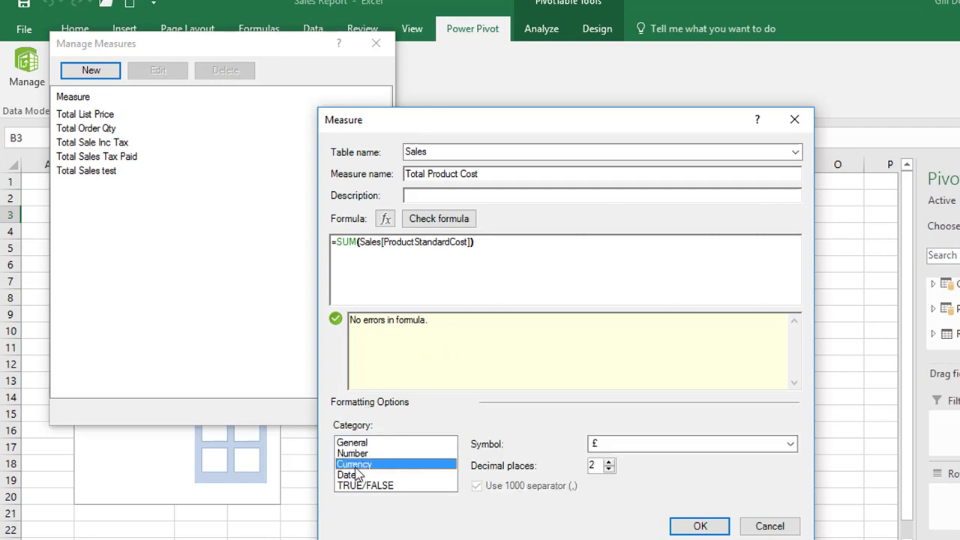
click(609, 469)
click(609, 469)
click(791, 446)
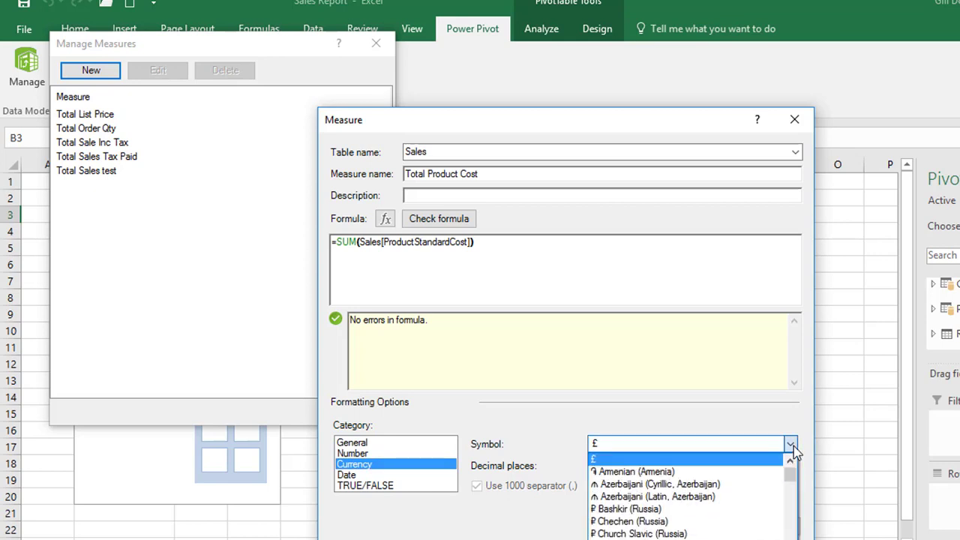
mouse_move(792, 467)
mouse_down()
mouse_move(794, 493)
mouse_move(792, 468)
mouse_up()
click(792, 446)
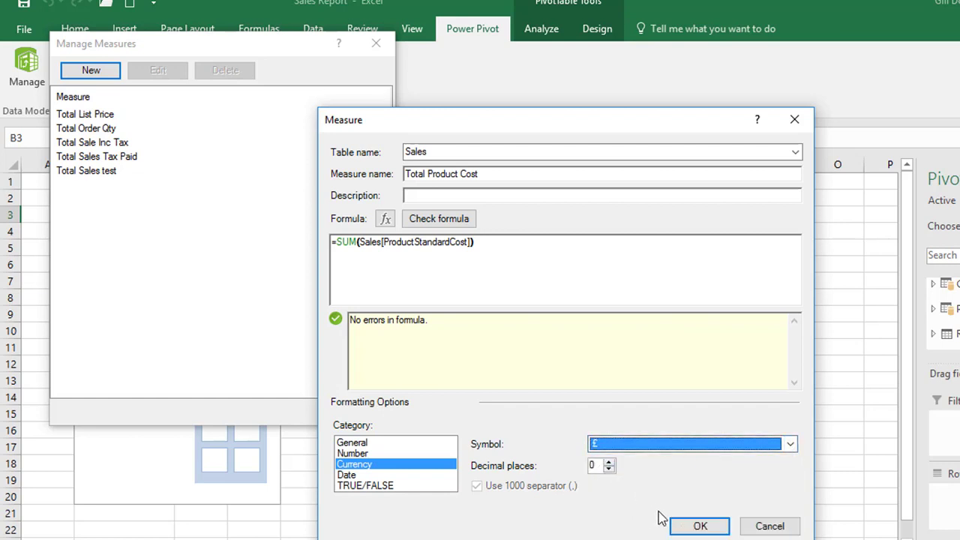
click(695, 528)
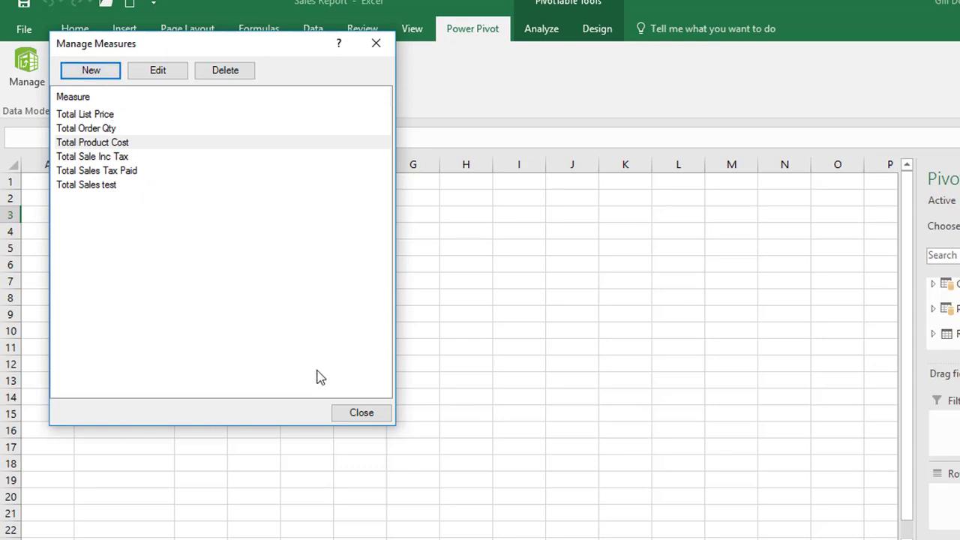
click(362, 413)
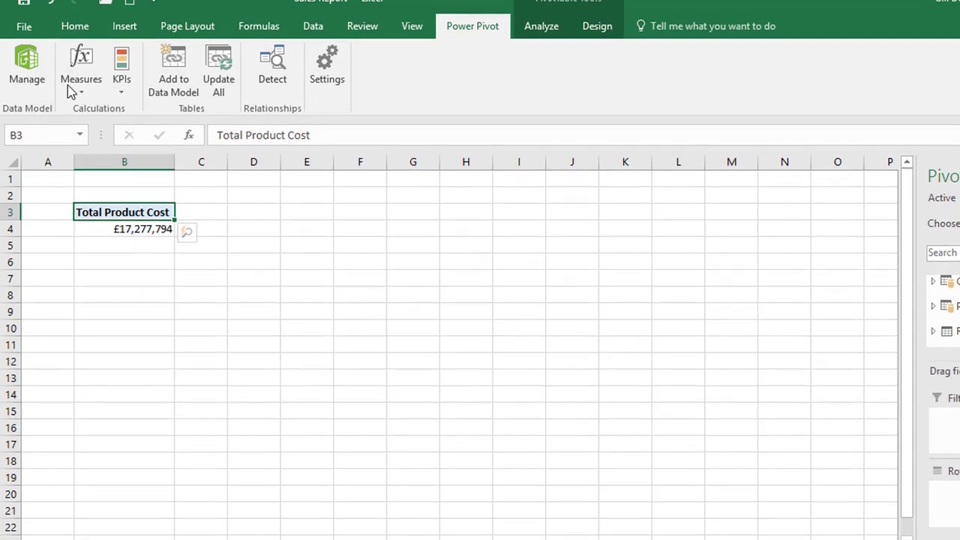
- Inspect the Total Product Cost measure in the Sales table's calculation area of the data model, and return to the workbook
click(36, 74)
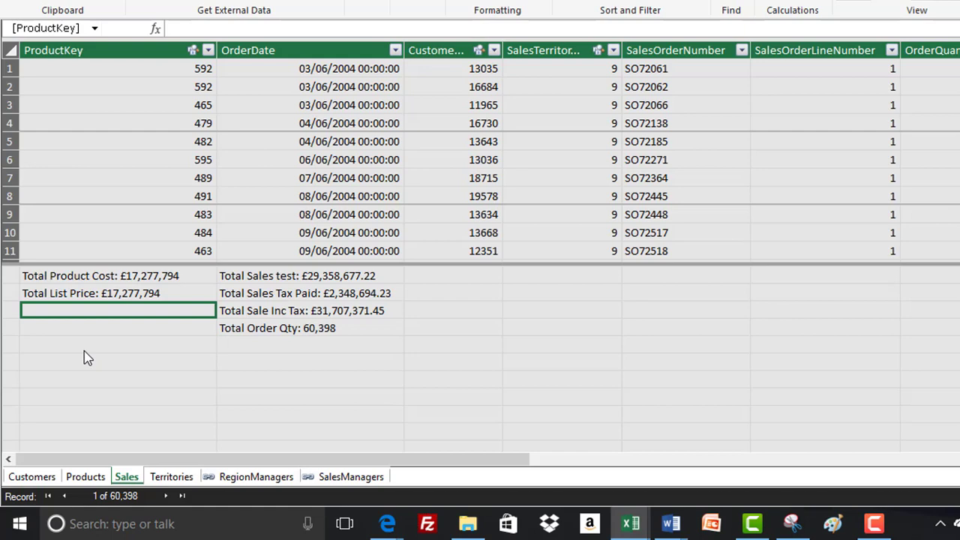
click(105, 282)
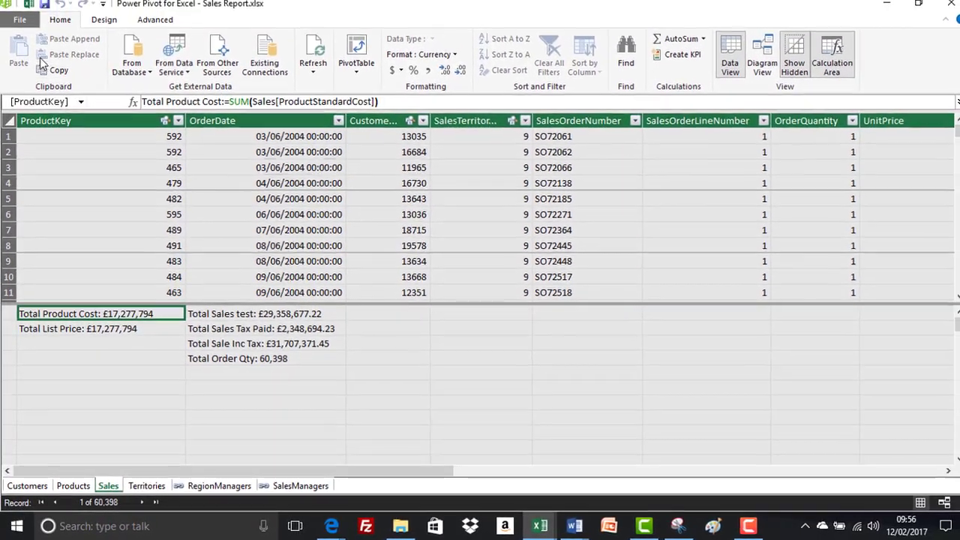
click(28, 4)
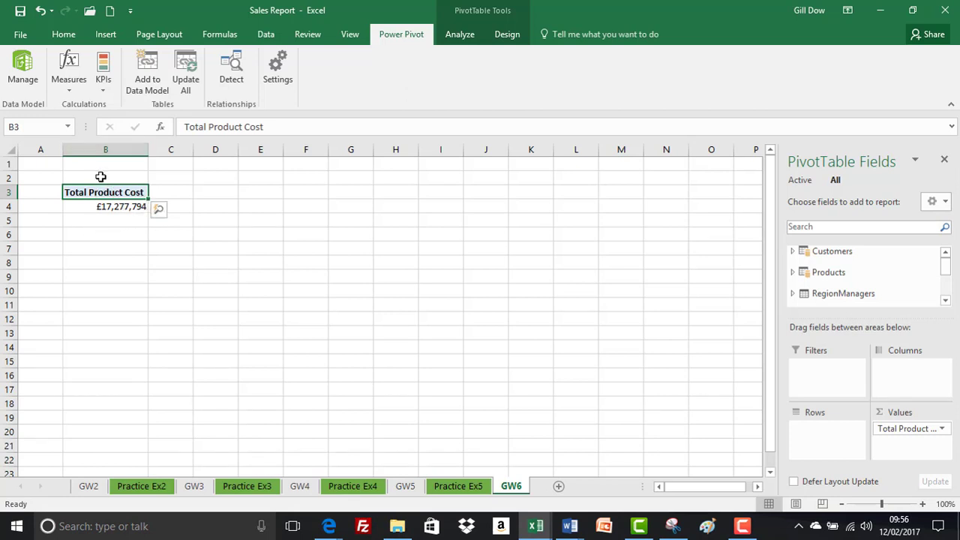
- Edit the Total Product Cost measure to assign it to the Products table instead of Sales, and close the list of managed measures
click(72, 82)
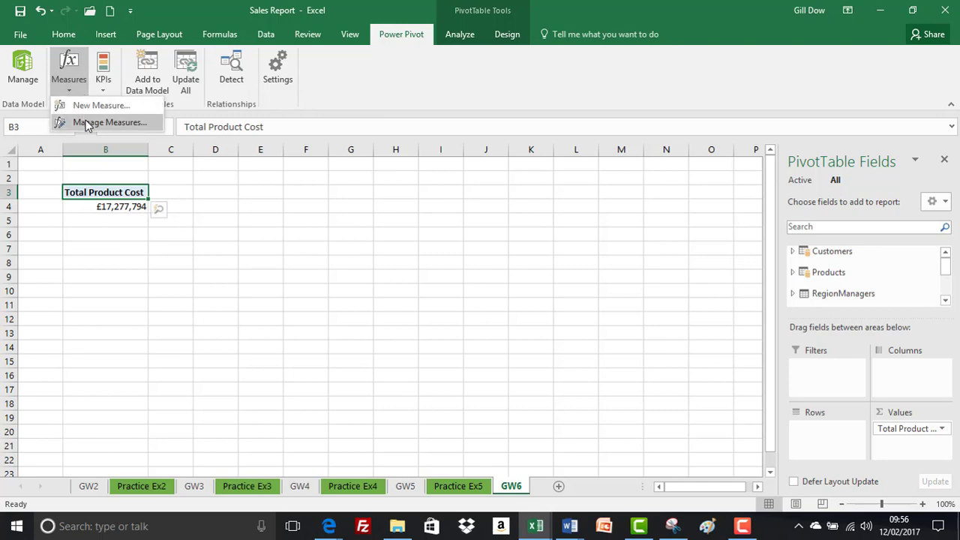
click(86, 122)
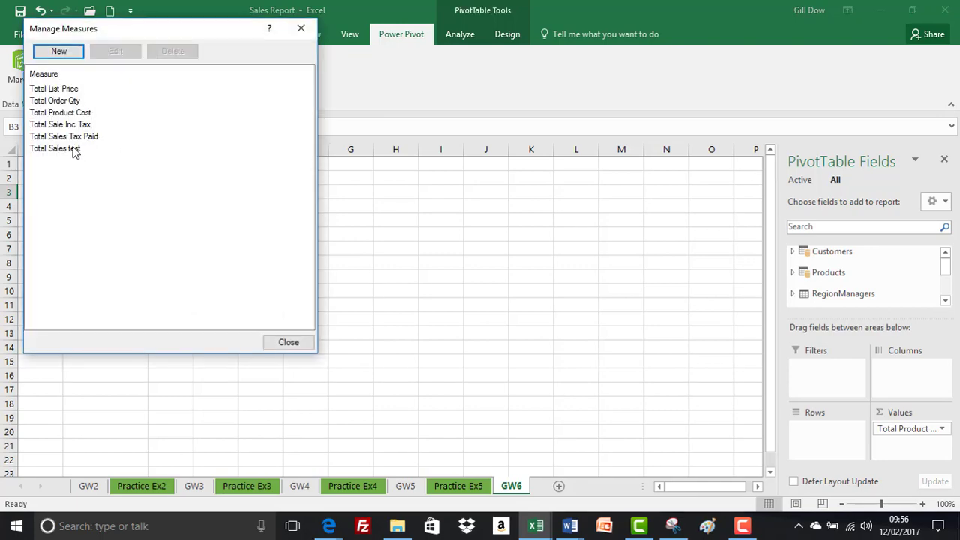
click(72, 114)
click(120, 53)
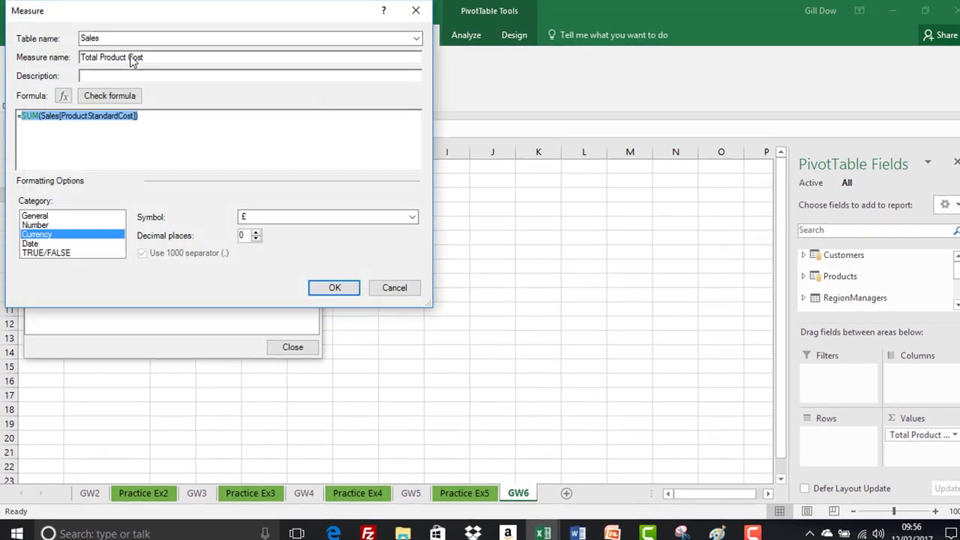
click(419, 38)
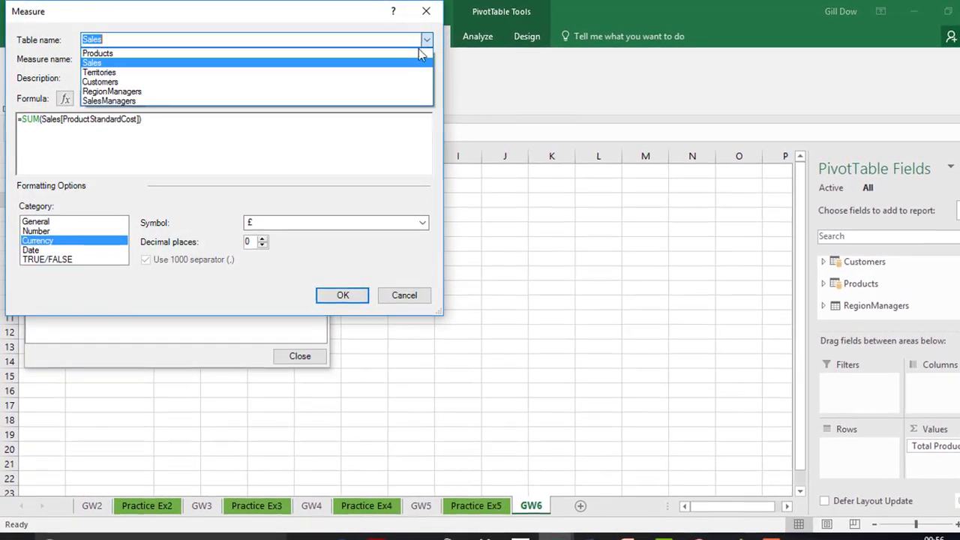
click(317, 54)
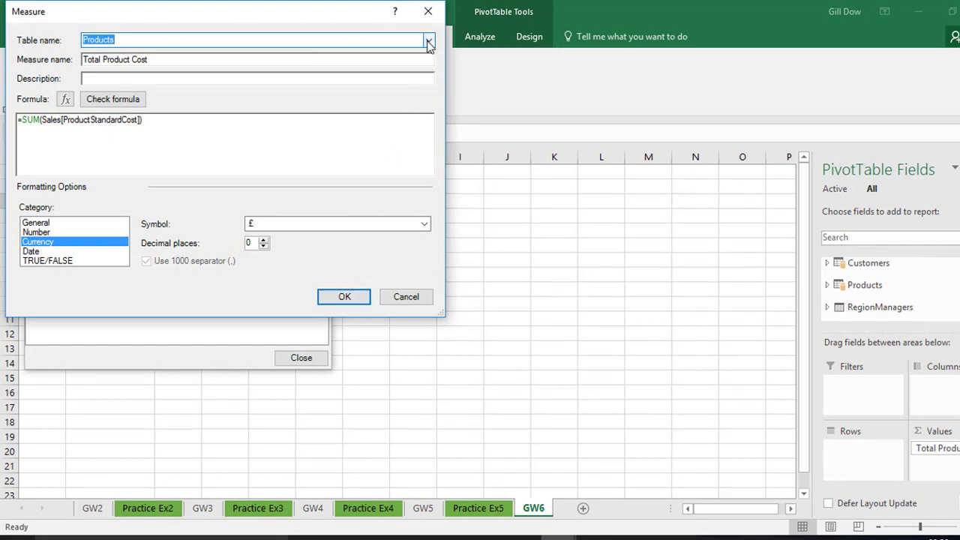
click(342, 298)
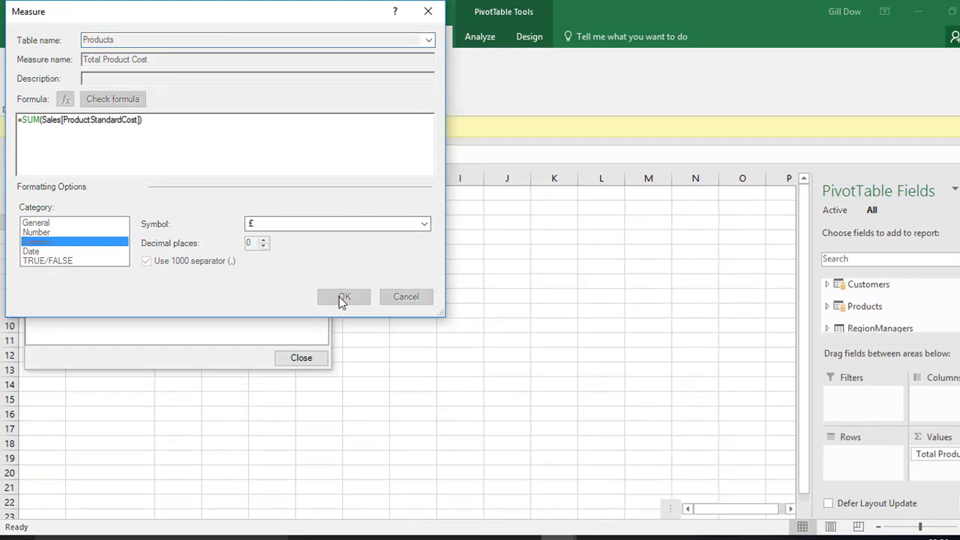
click(301, 358)
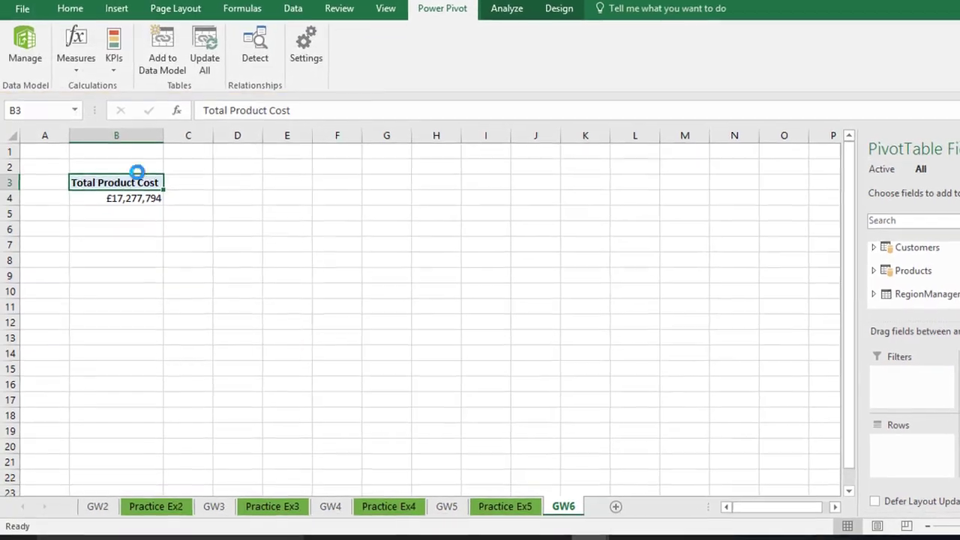
- Widen the ProductKey column of the data model's Products table to show the relocated measure in full, and return to the workbook
click(24, 43)
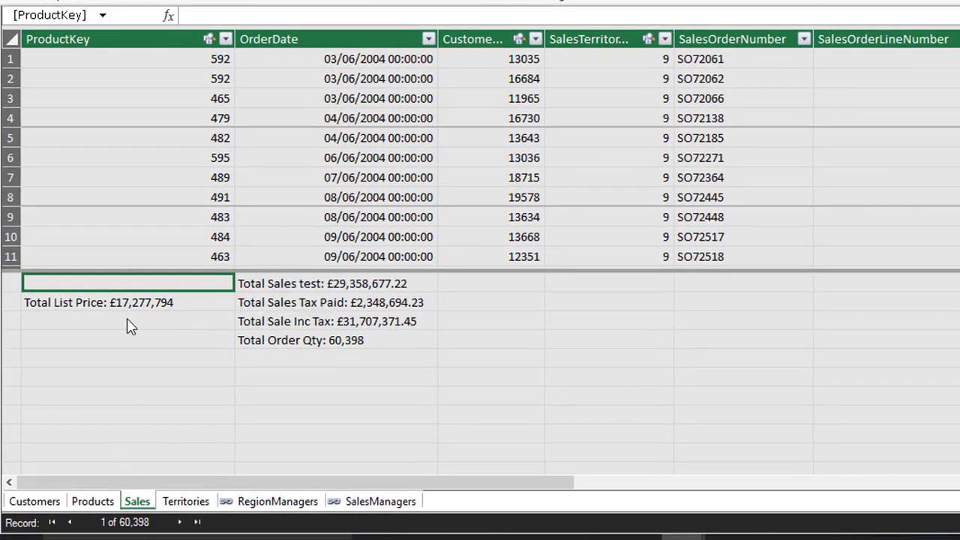
click(92, 501)
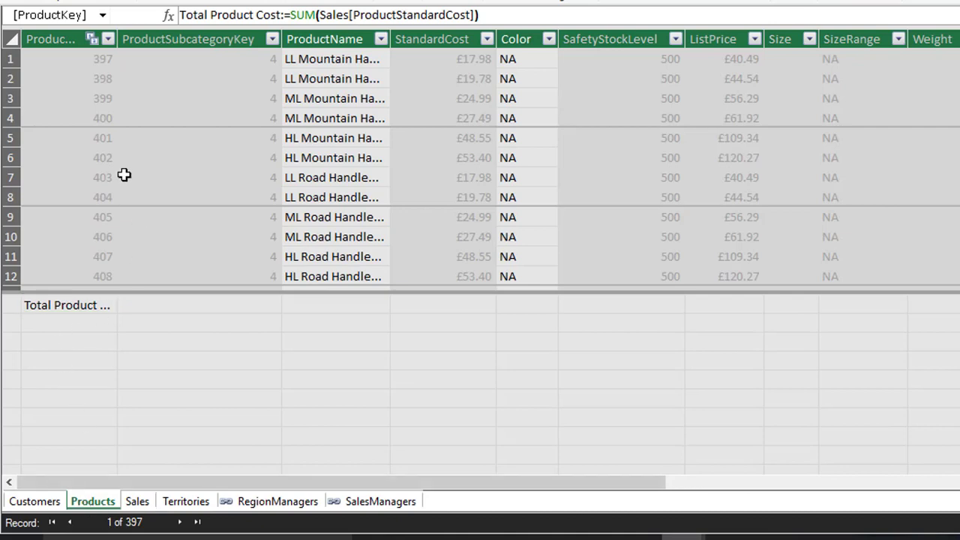
drag(118, 39, 213, 41)
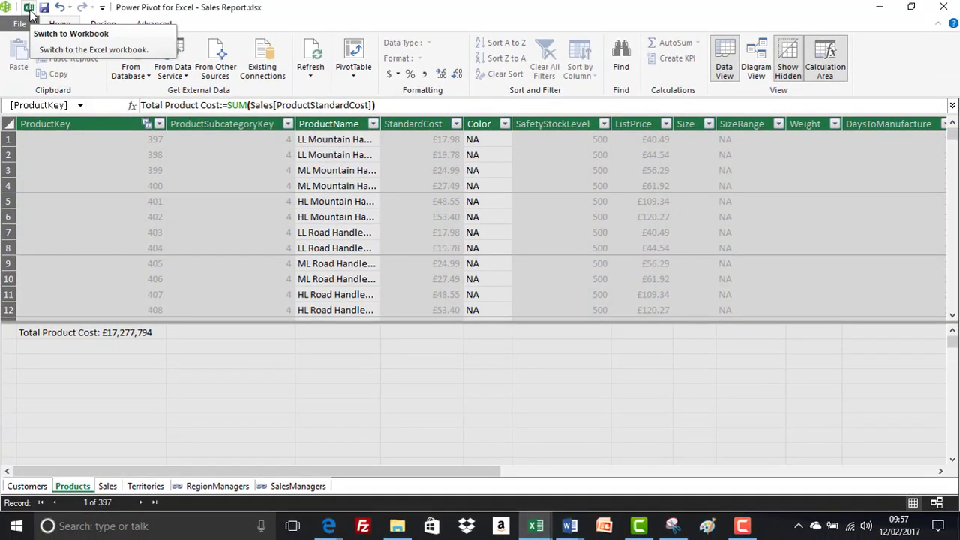
click(28, 7)
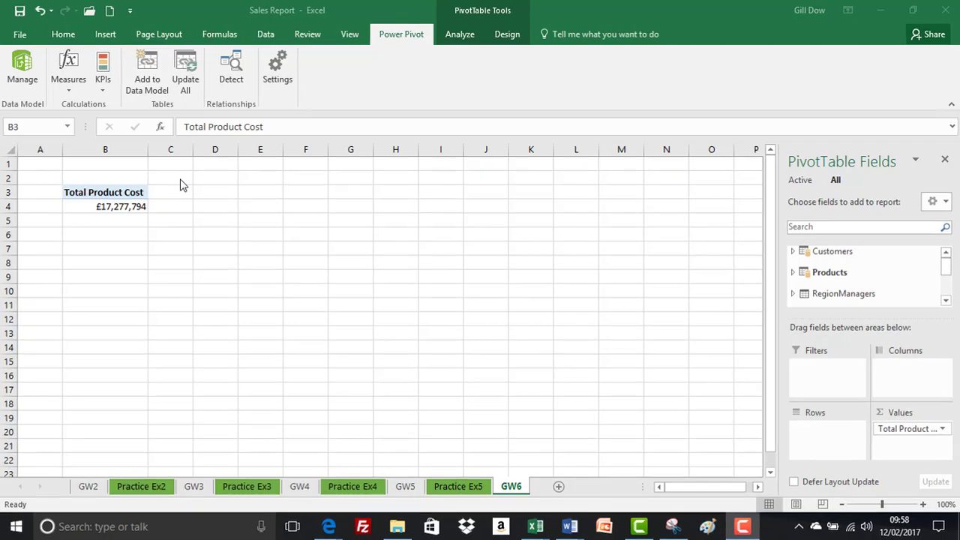
- Start a new measure assigned to the Sales table and name it Product Cost Increase
click(57, 78)
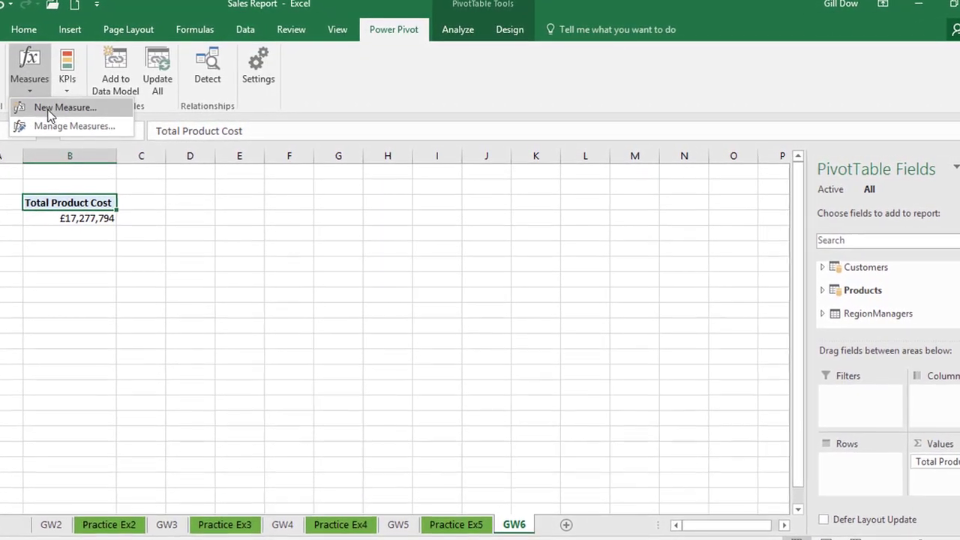
click(51, 109)
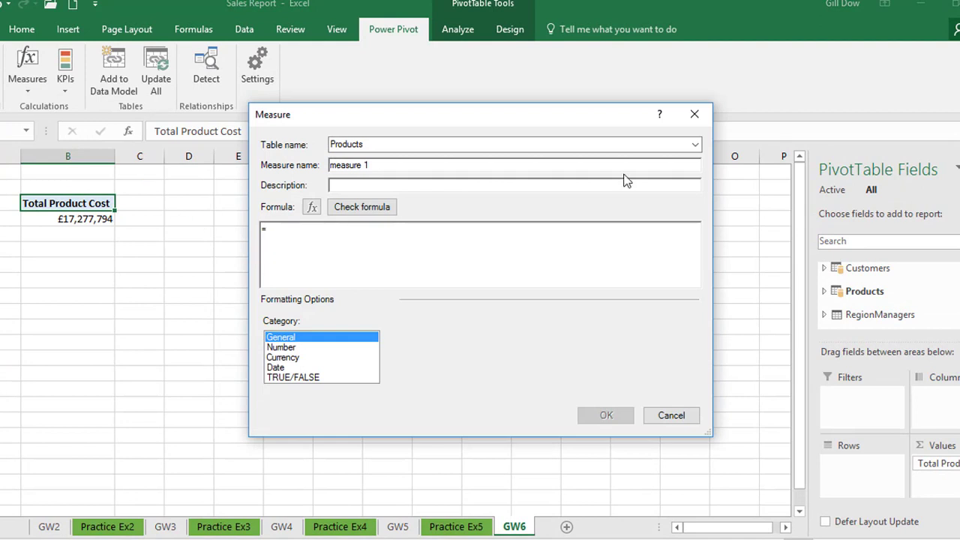
click(695, 145)
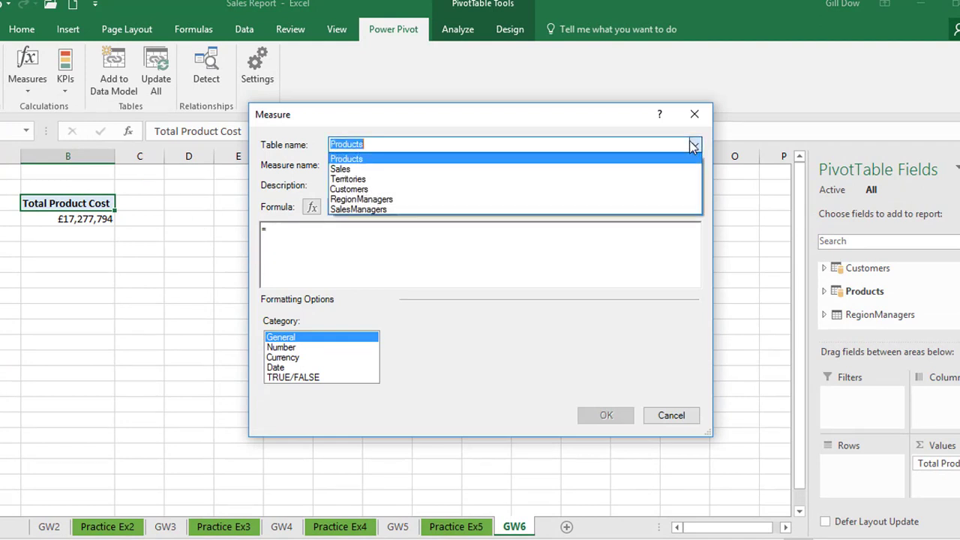
click(648, 169)
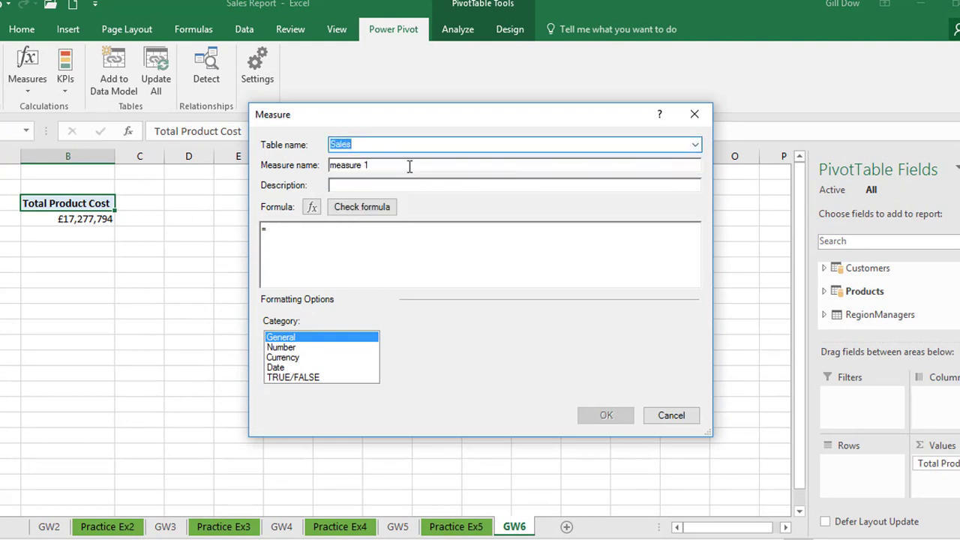
key(Tab)
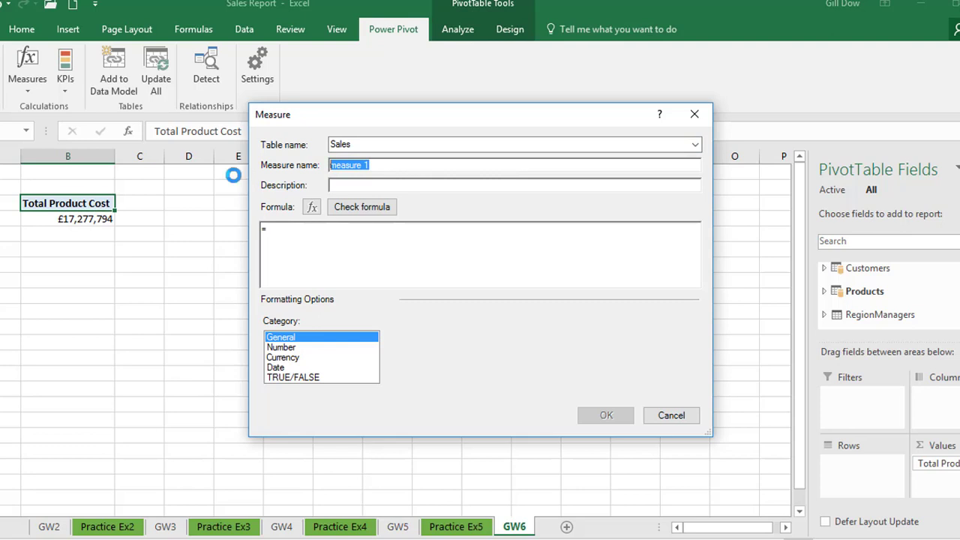
text(Product Cost Increase)
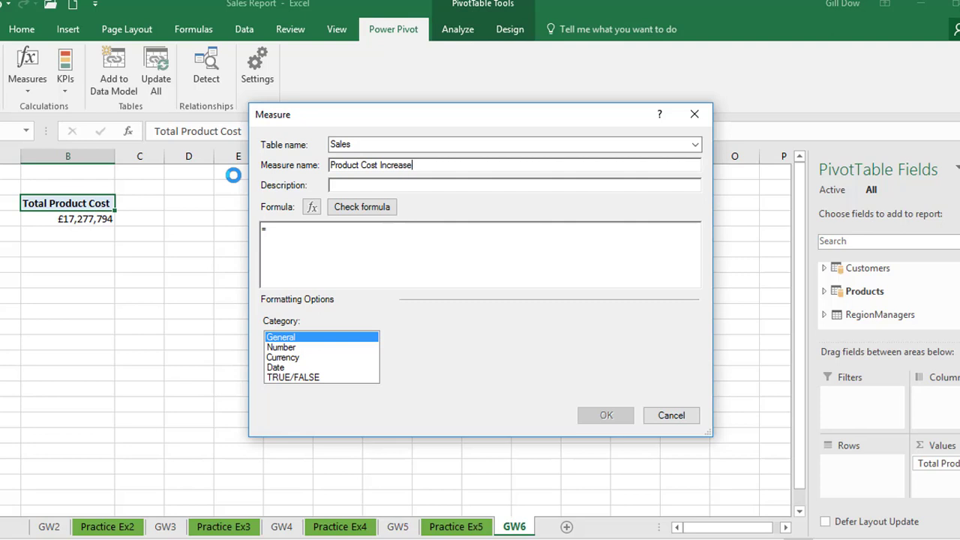
- Enter the Product Cost Increase measure's formula as =[Total Product Cost] *0.1
key(Tab)
key(Tab)
key(Tab)
text(total pro)
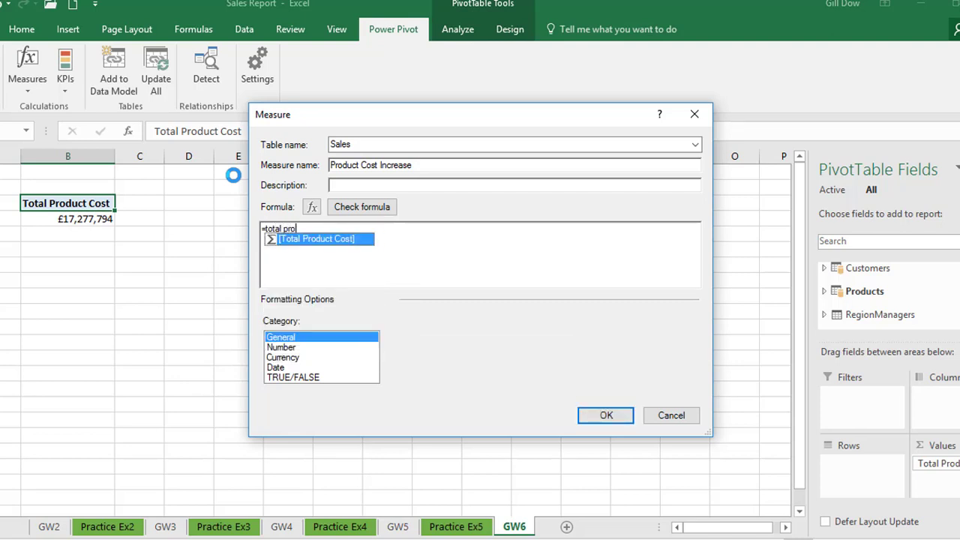
key(Tab)
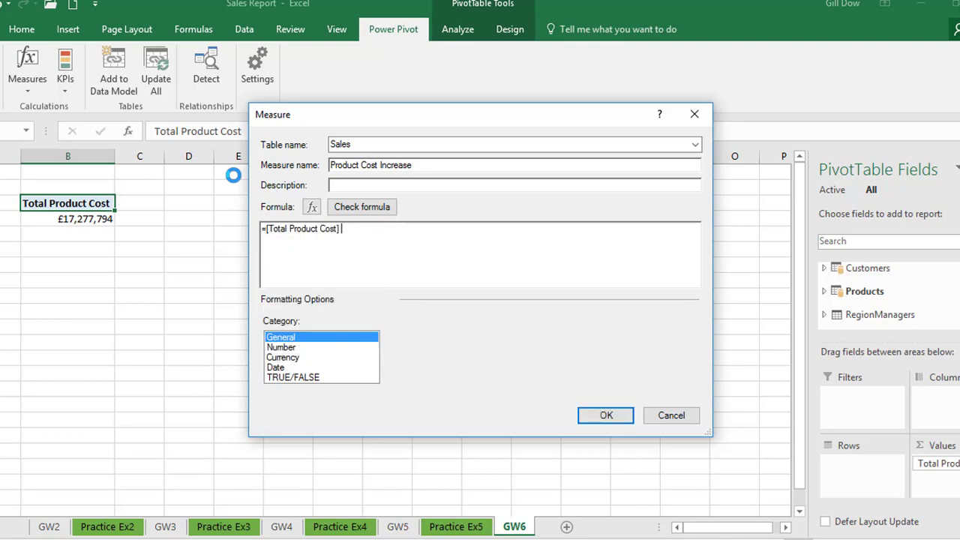
text(*0.1)
- Format the Product Cost Increase measure as £ currency with no decimal places and create it
click(286, 358)
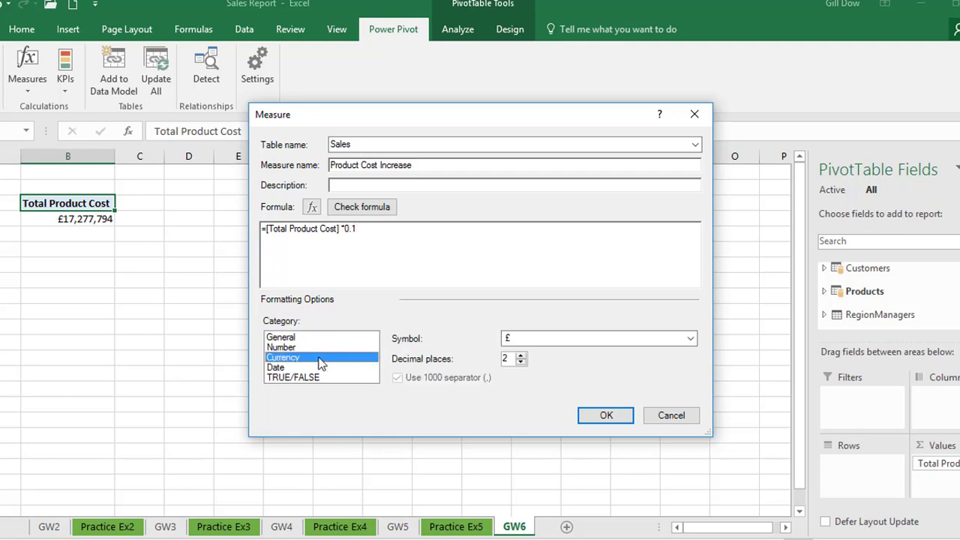
click(521, 362)
click(603, 417)
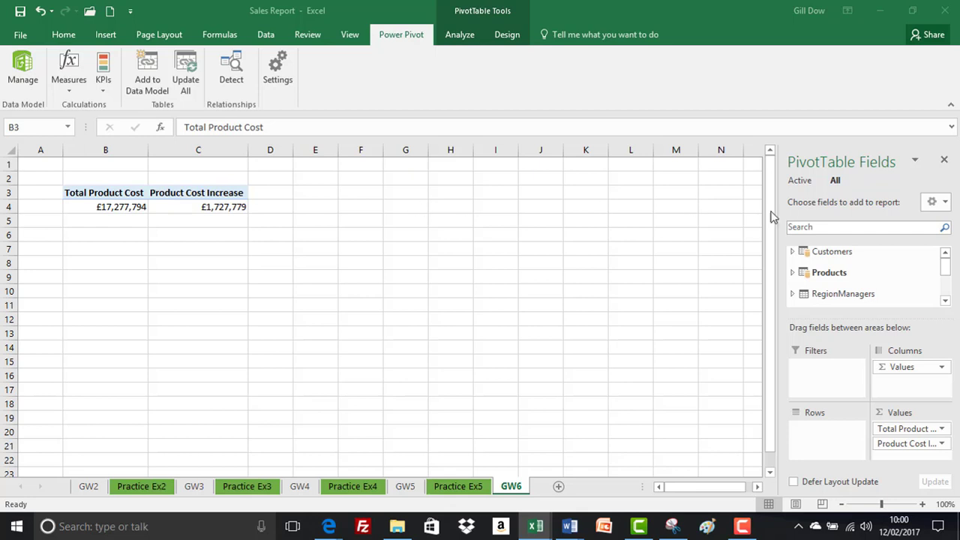
- Add the All Products hierarchy from the Products table to the PivotTable's rows
click(796, 272)
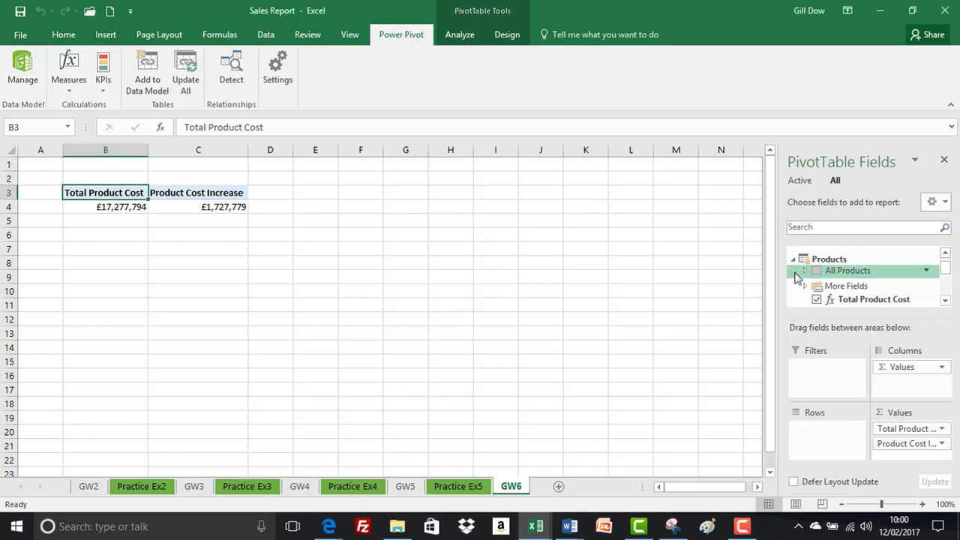
drag(832, 271, 826, 434)
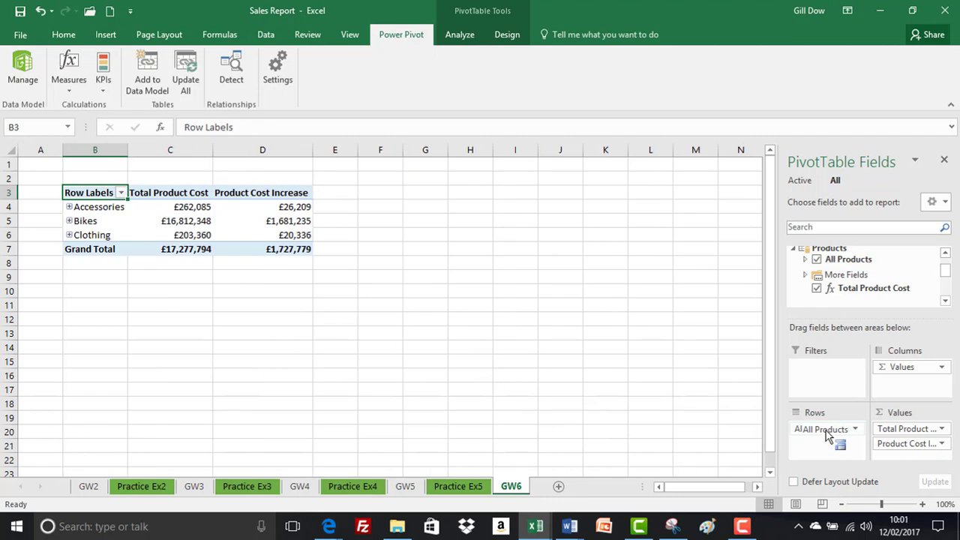
- Start a new measure assigned to the Sales table and name it Projected Product Cost
click(73, 88)
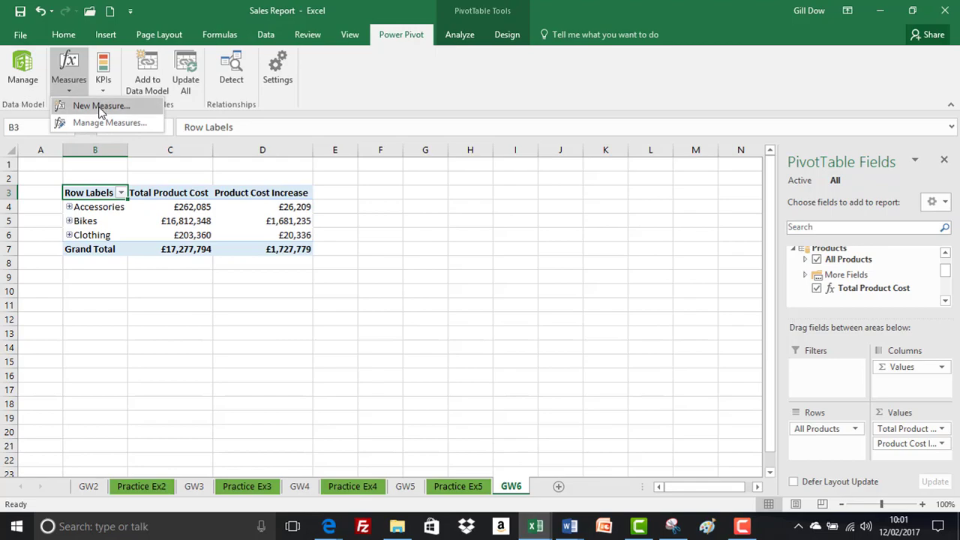
click(101, 110)
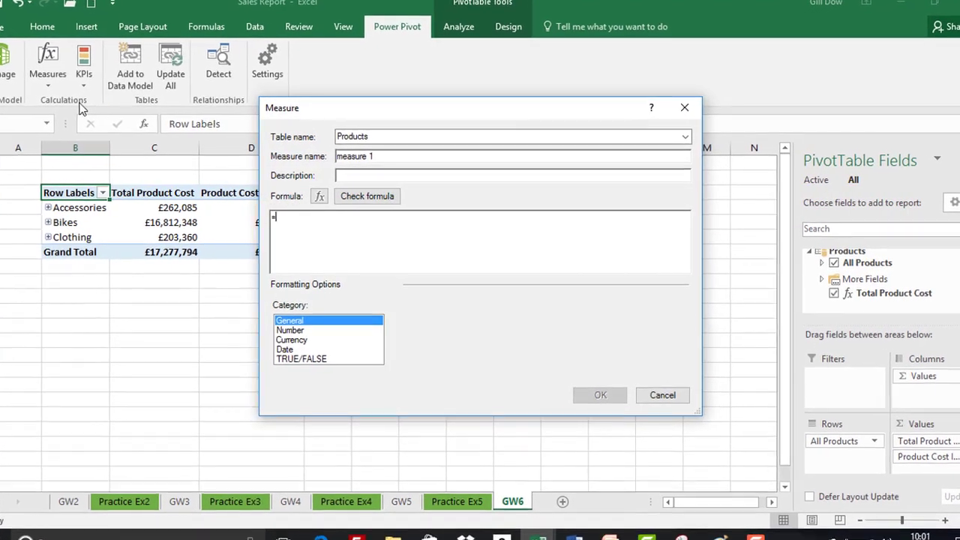
click(685, 136)
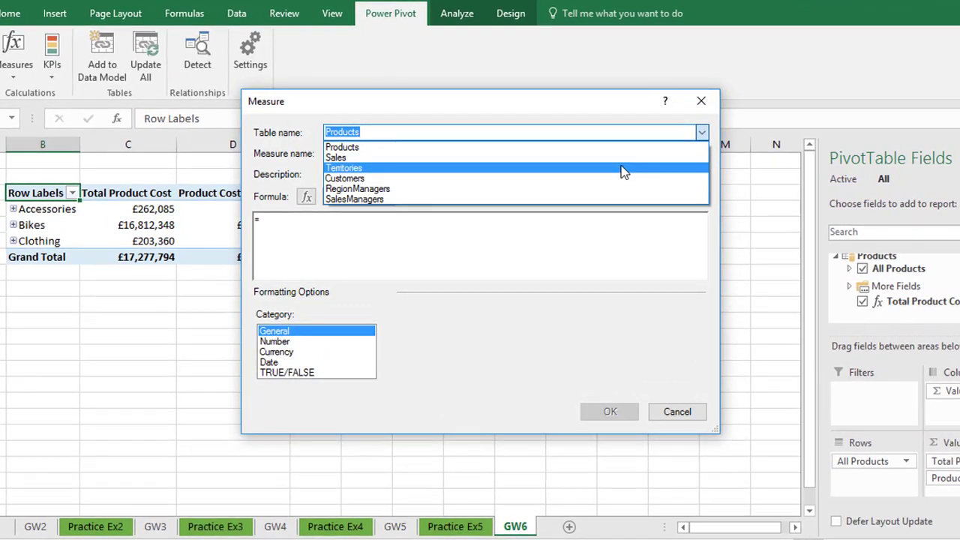
click(621, 159)
click(381, 153)
drag(381, 153, 208, 148)
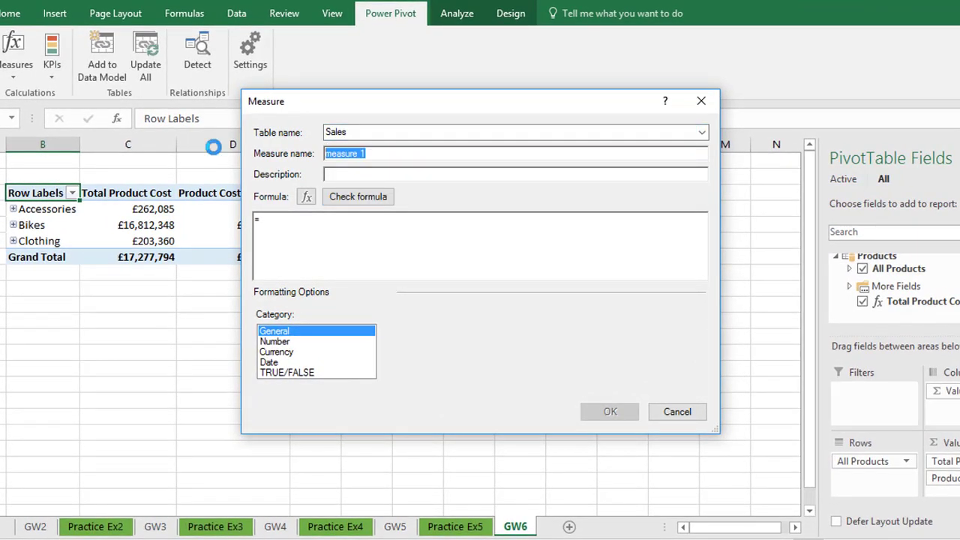
text(Projected Pro)
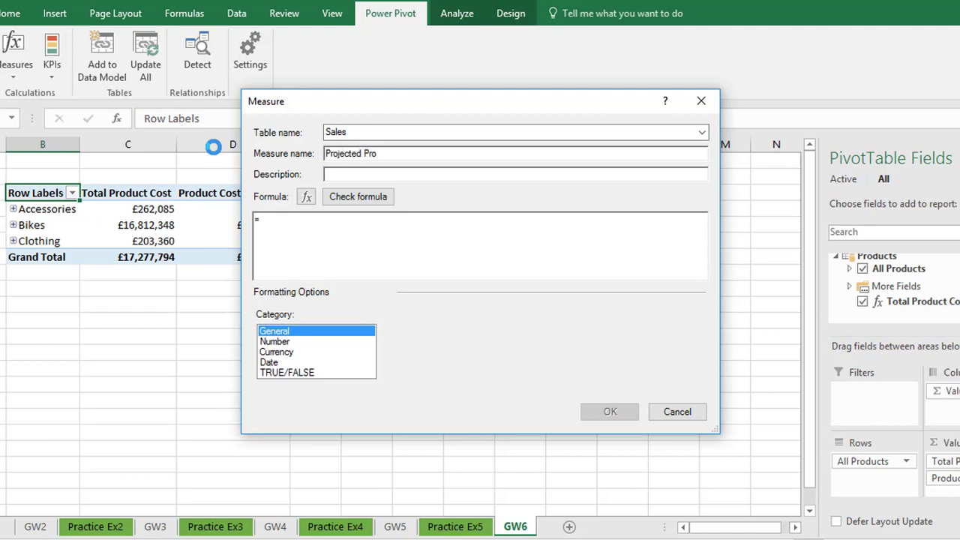
text(duct Cost)
- Enter the Projected Product Cost formula as =[Total Product Cost] + [Product Cost Increase] and check it for errors
click(276, 224)
drag(322, 104, 390, 107)
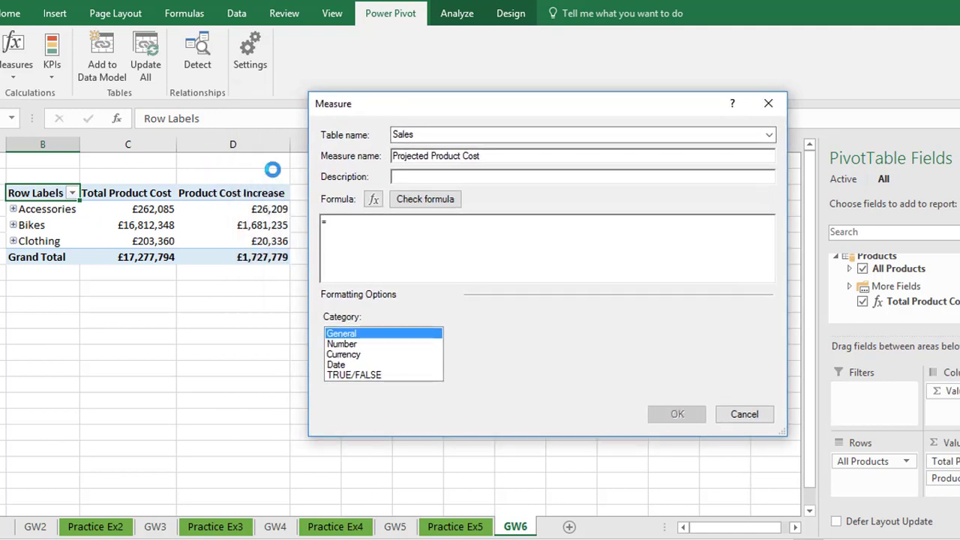
text(to)
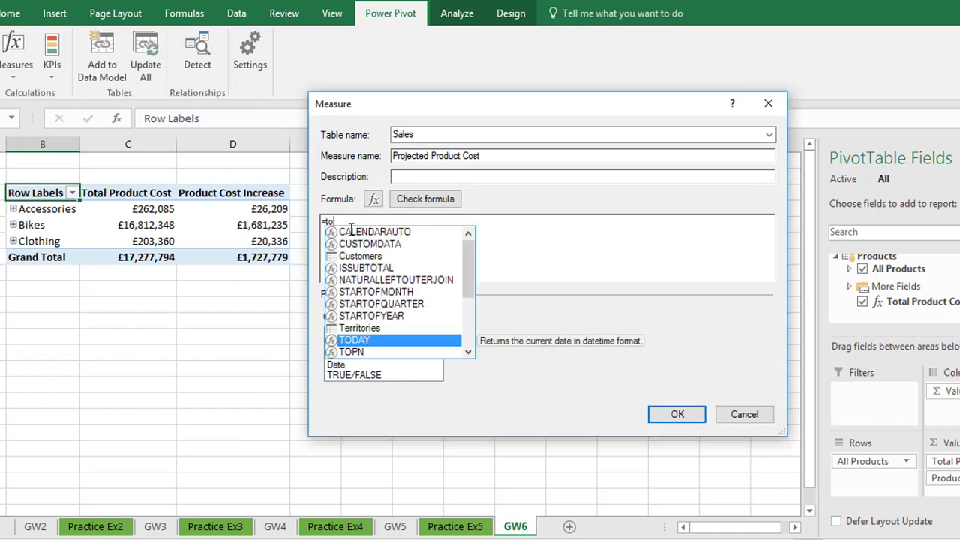
text(tal pro)
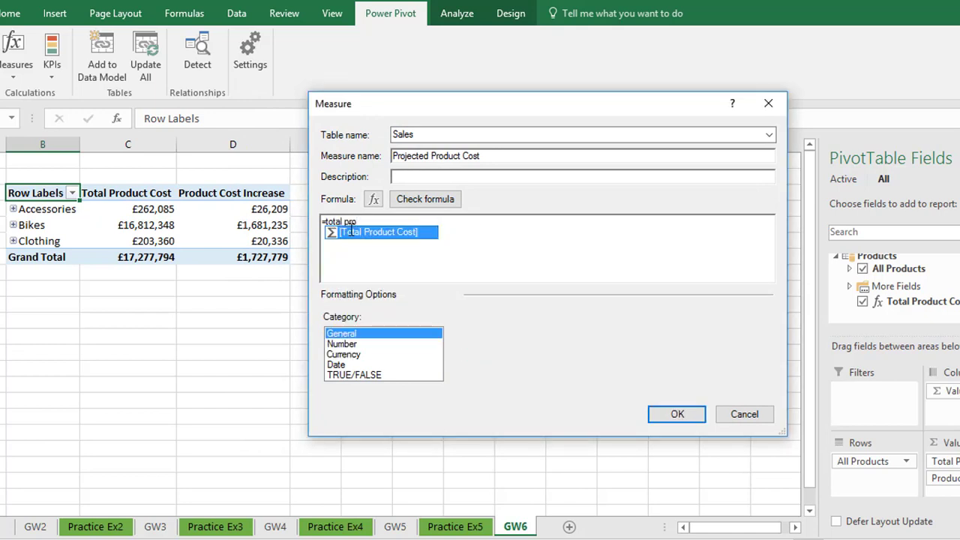
double_click(351, 232)
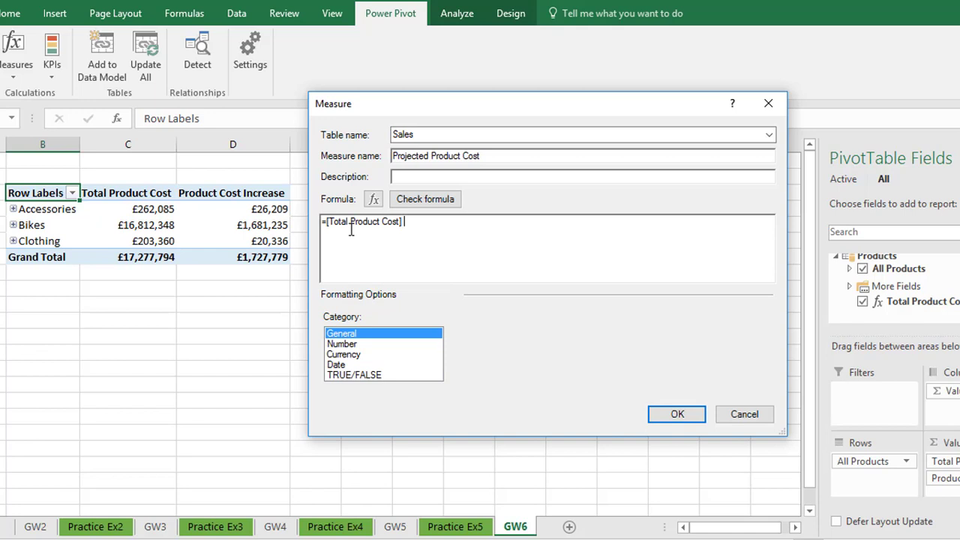
text(+ [p)
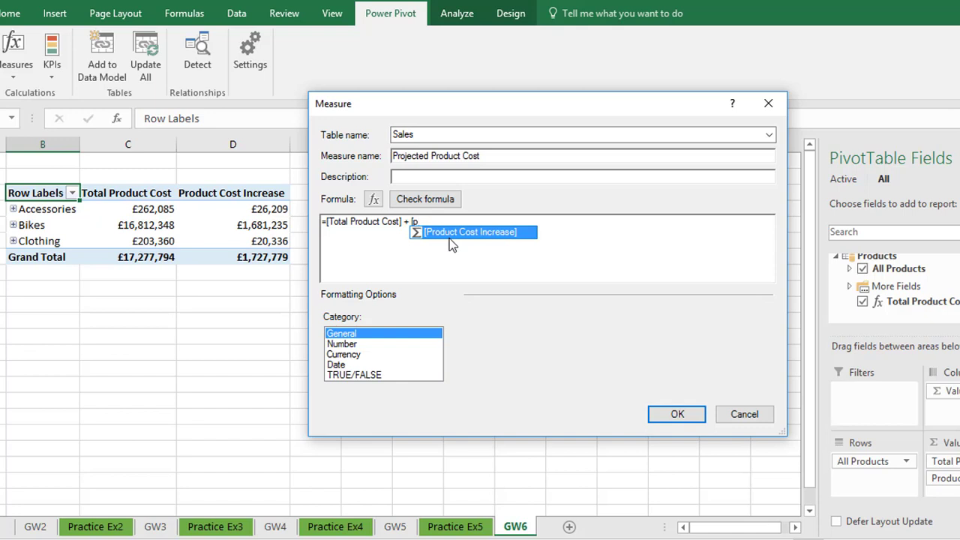
key(Tab)
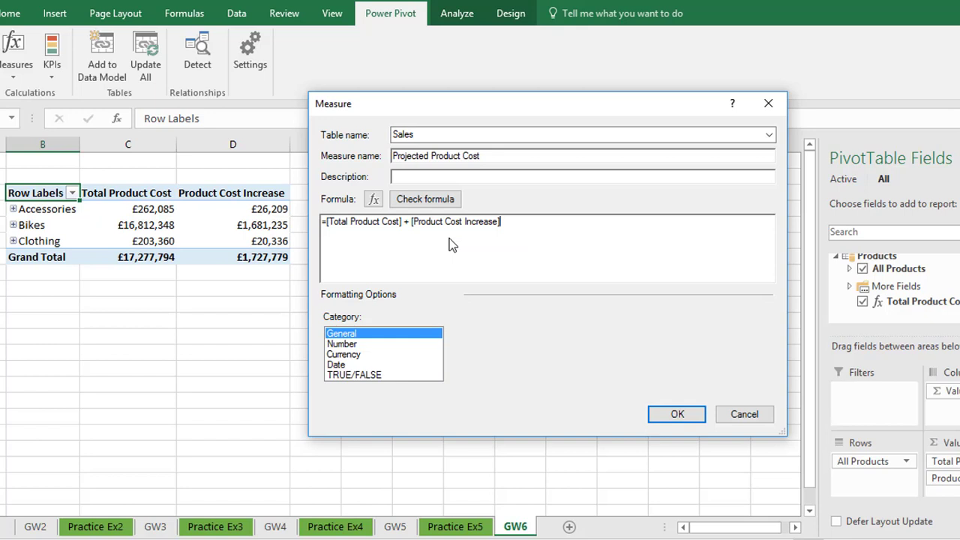
click(447, 203)
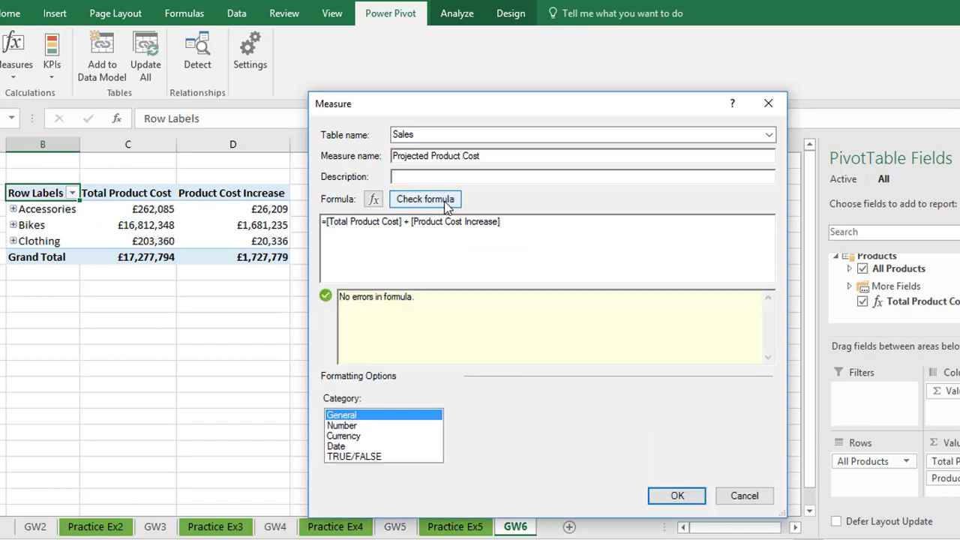
- Create the Projected Product Cost measure as £ currency with no decimal places, and return to the workbook
click(352, 437)
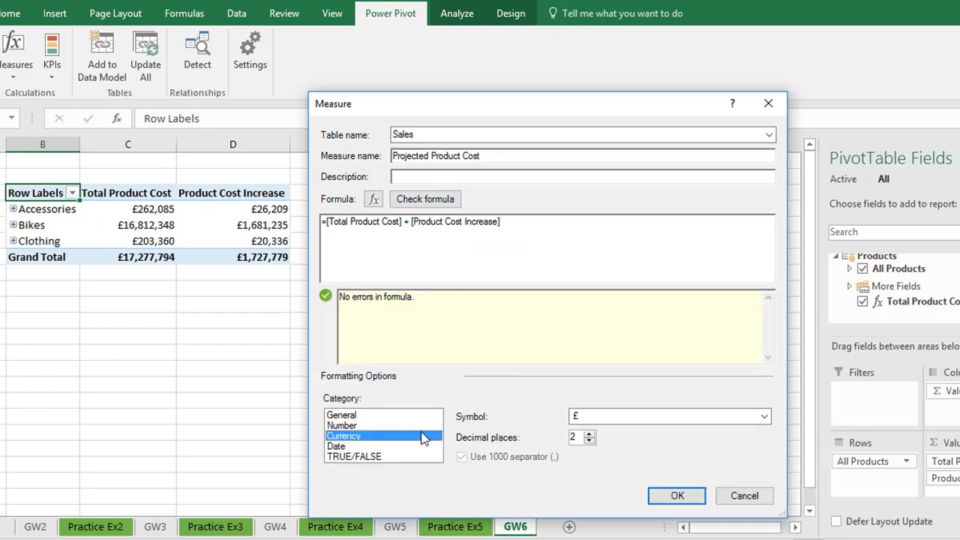
click(589, 442)
click(676, 496)
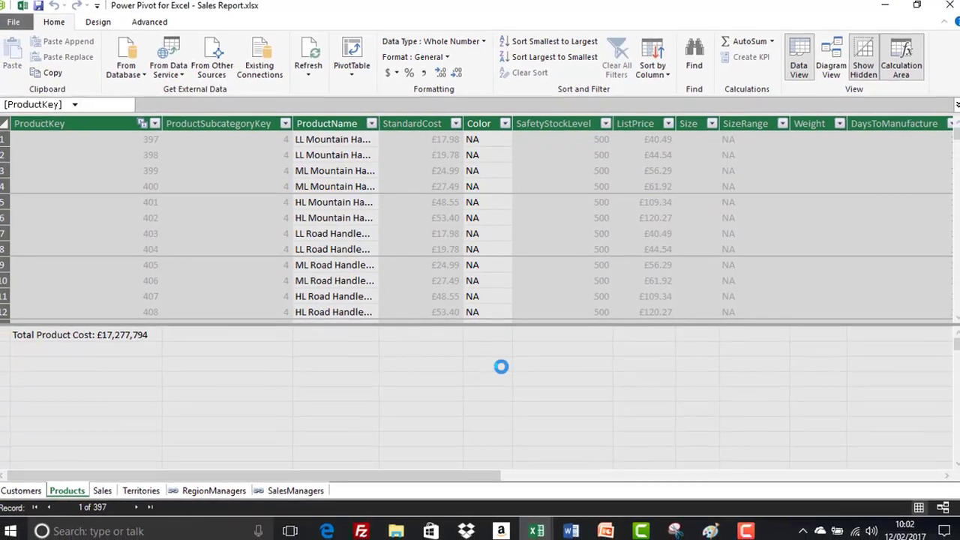
click(29, 8)
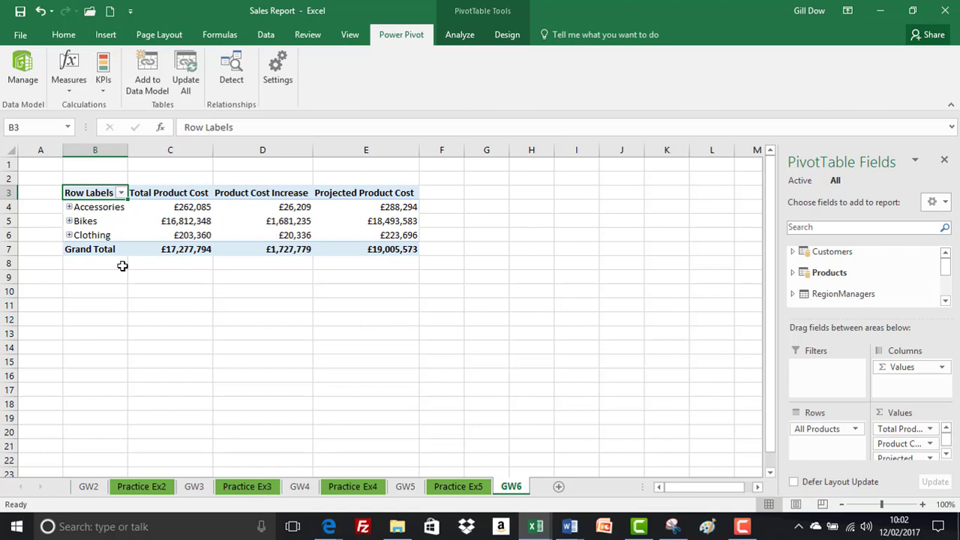
click(72, 93)
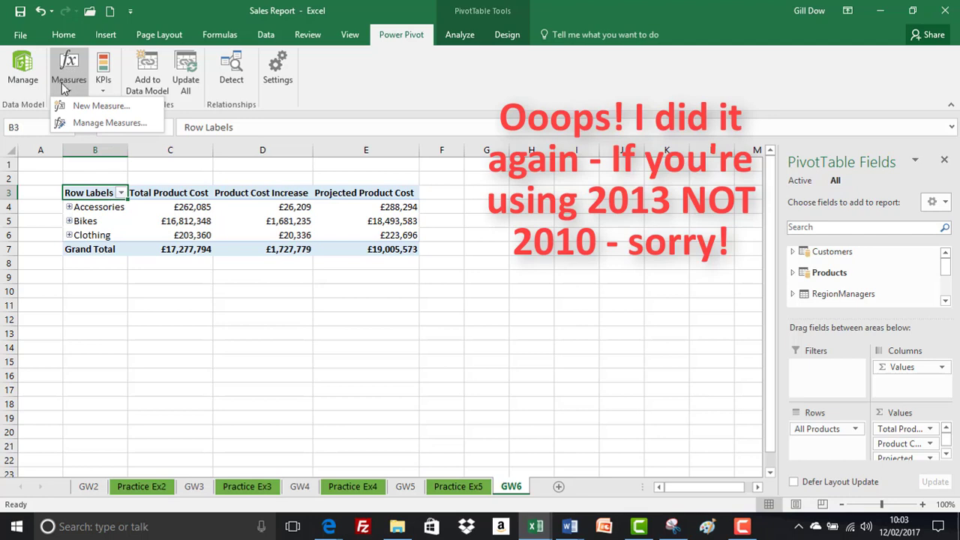
click(79, 88)
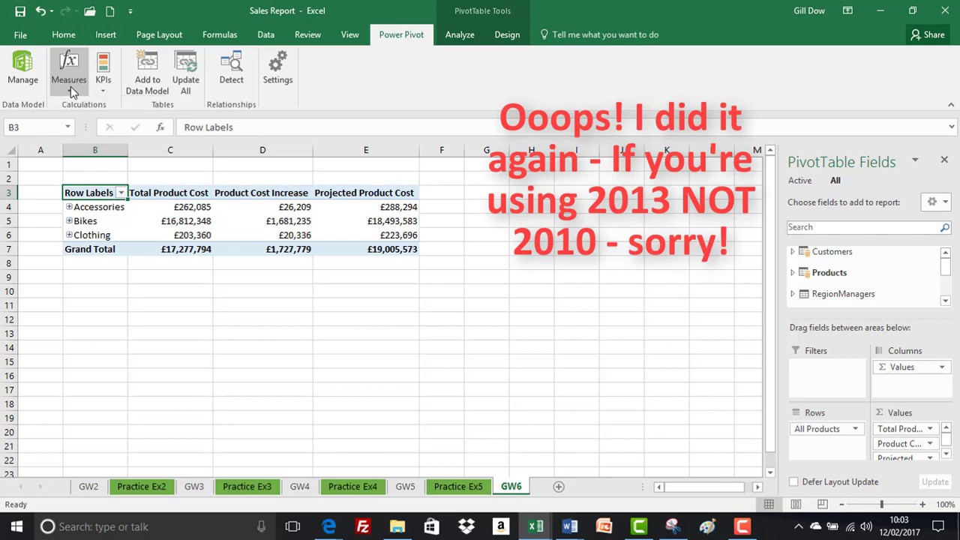
- Expand Accessories in the PivotTable, along with its Bike Racks and Bottles and Cages subcategories
click(72, 211)
click(70, 208)
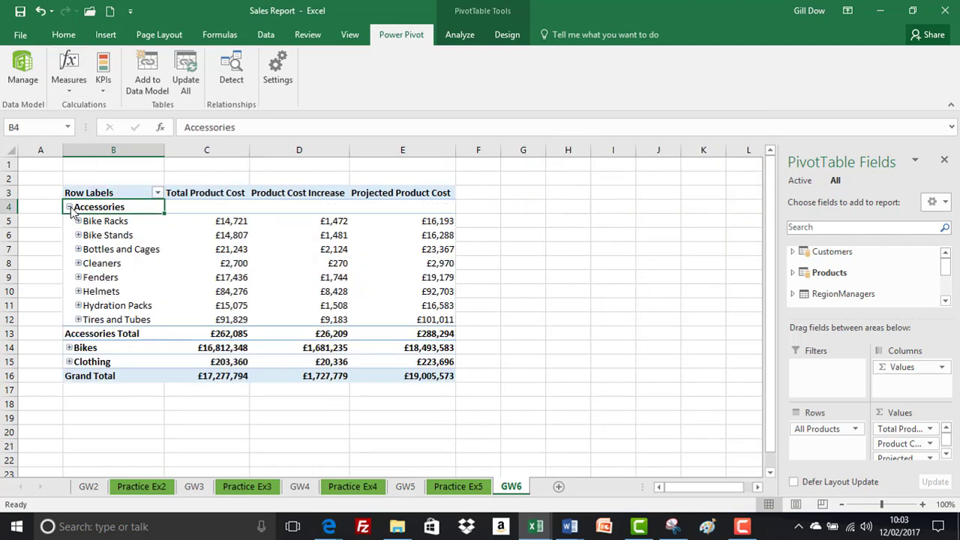
click(78, 222)
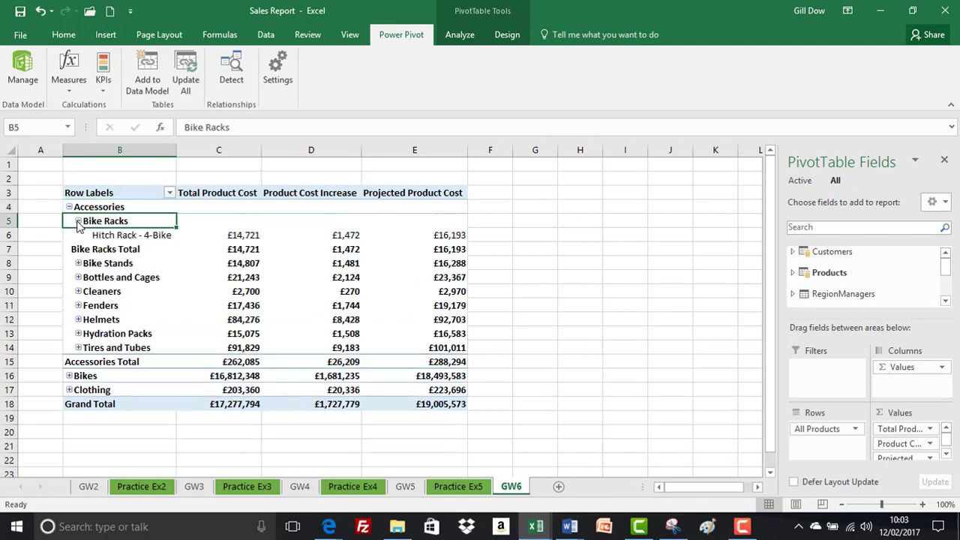
click(78, 278)
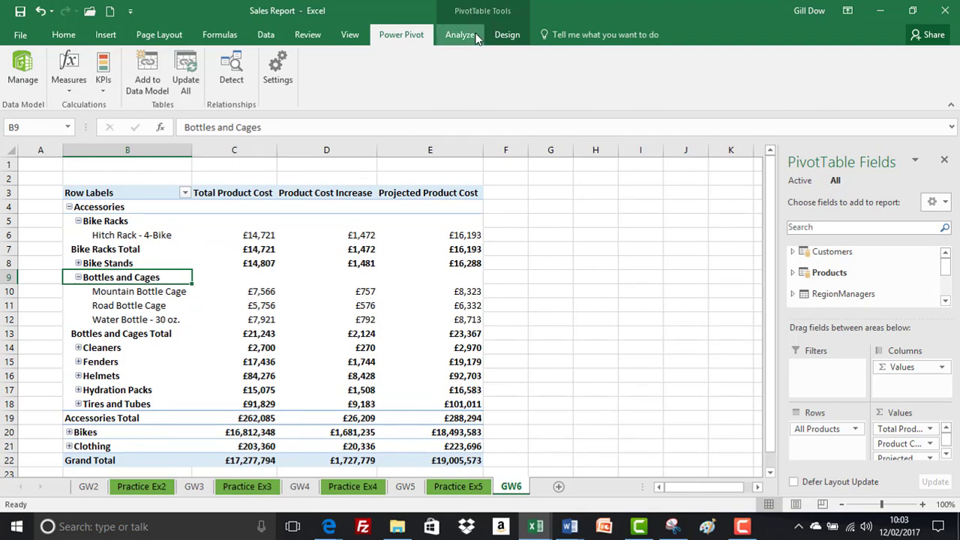
- Turn off all subtotals in the PivotTable
click(504, 34)
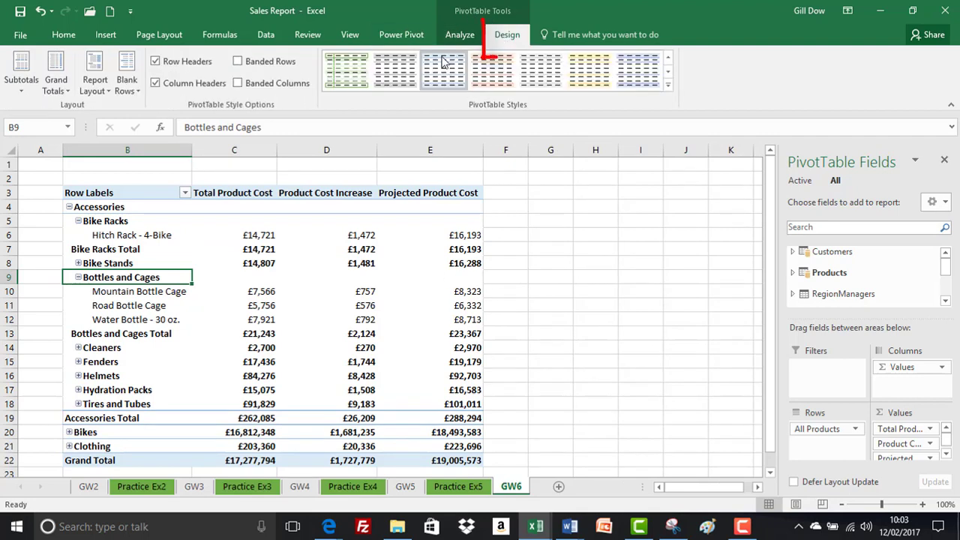
click(27, 96)
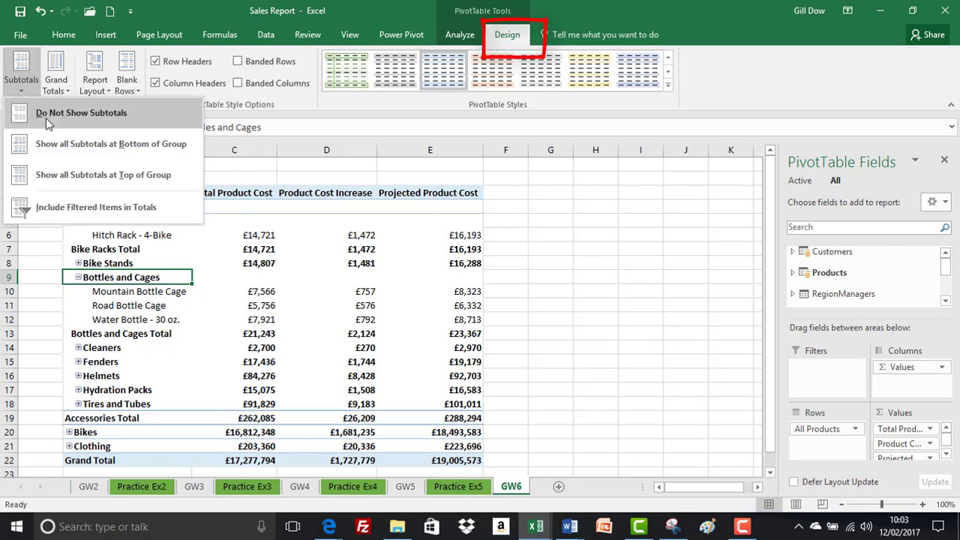
click(46, 121)
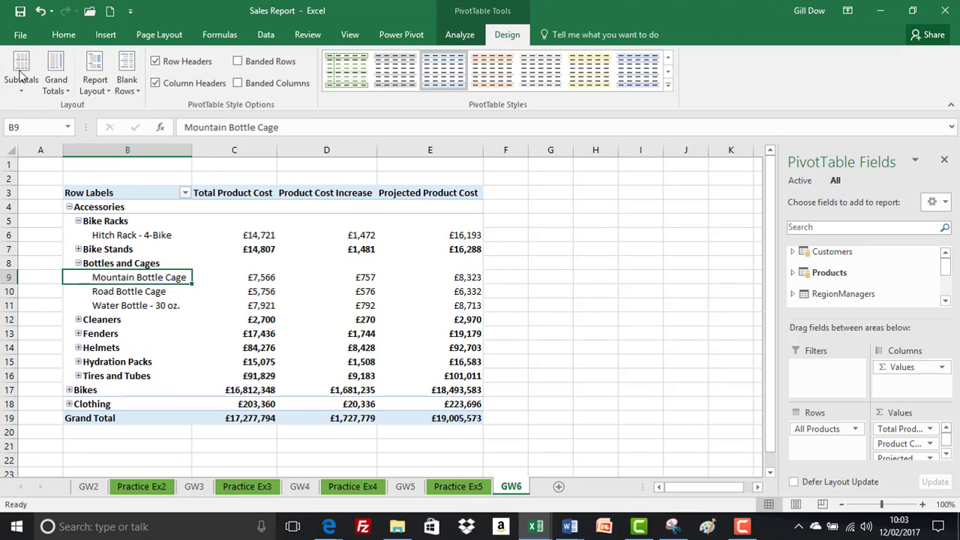
- Save the workbook and switch to Word
click(20, 11)
key(alt+Tab)
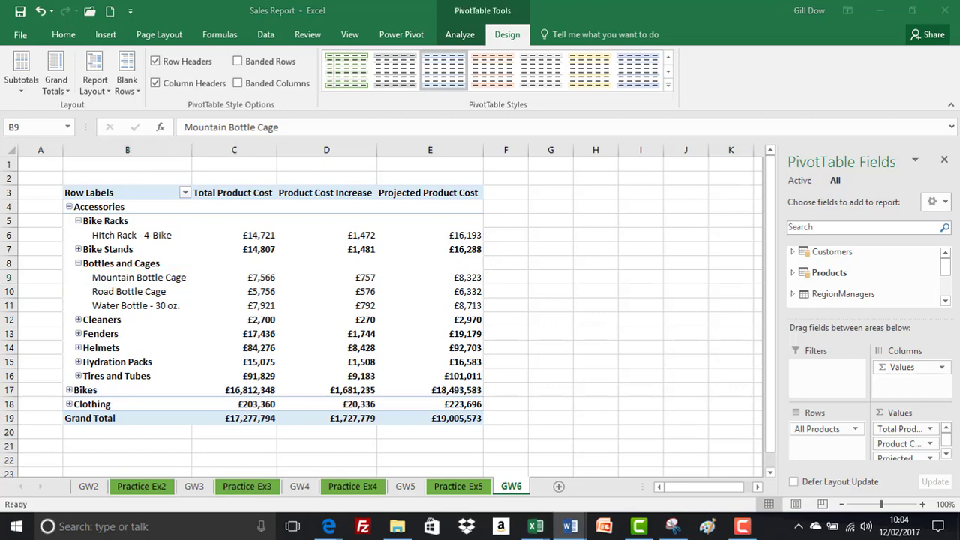